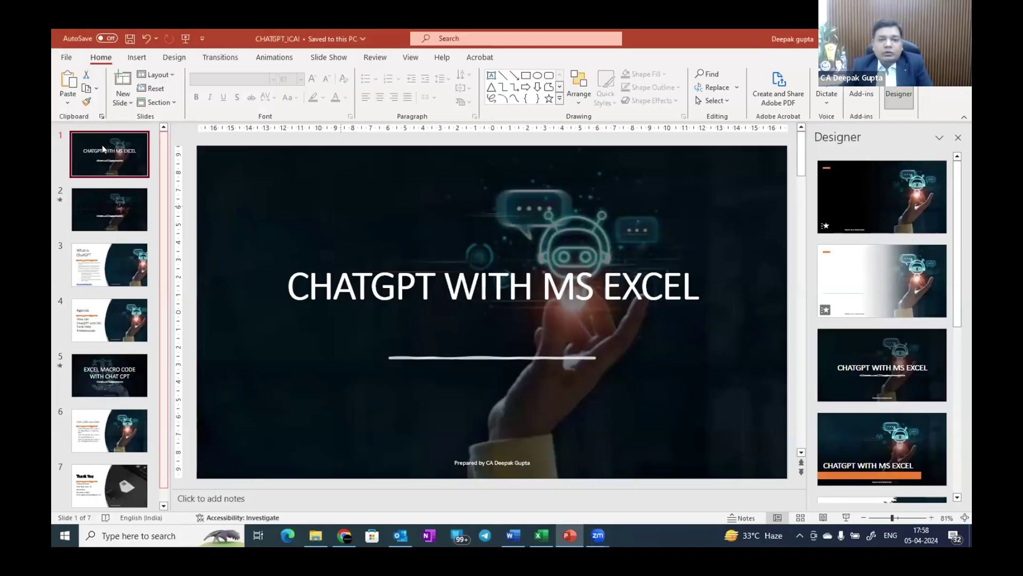
Step: Page through the presentation from the ChatGPT with MS Excel title slide to the VBA Code Use Case slide
click(102, 149)
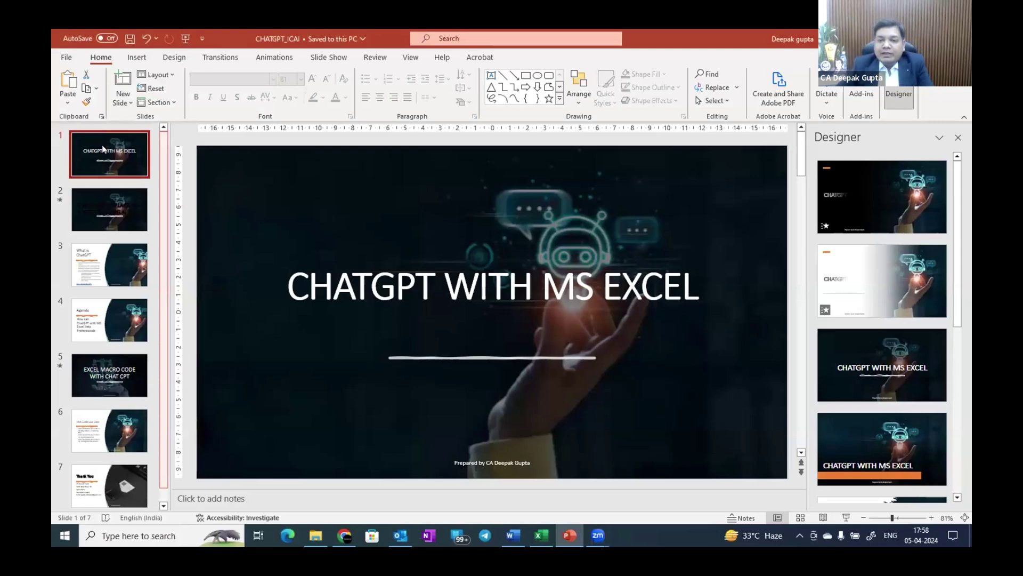
key(Down)
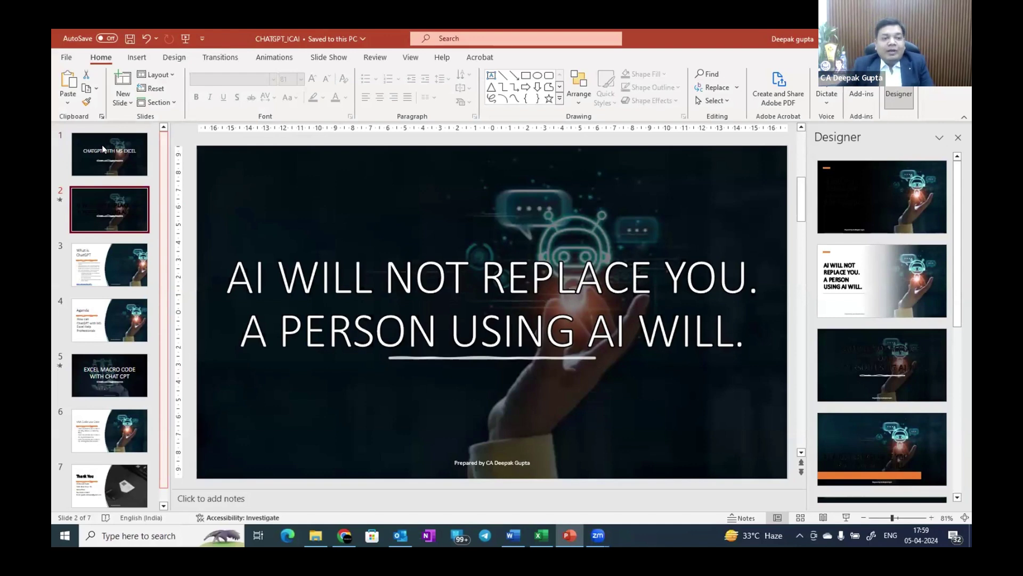
key(Down)
key(Down)
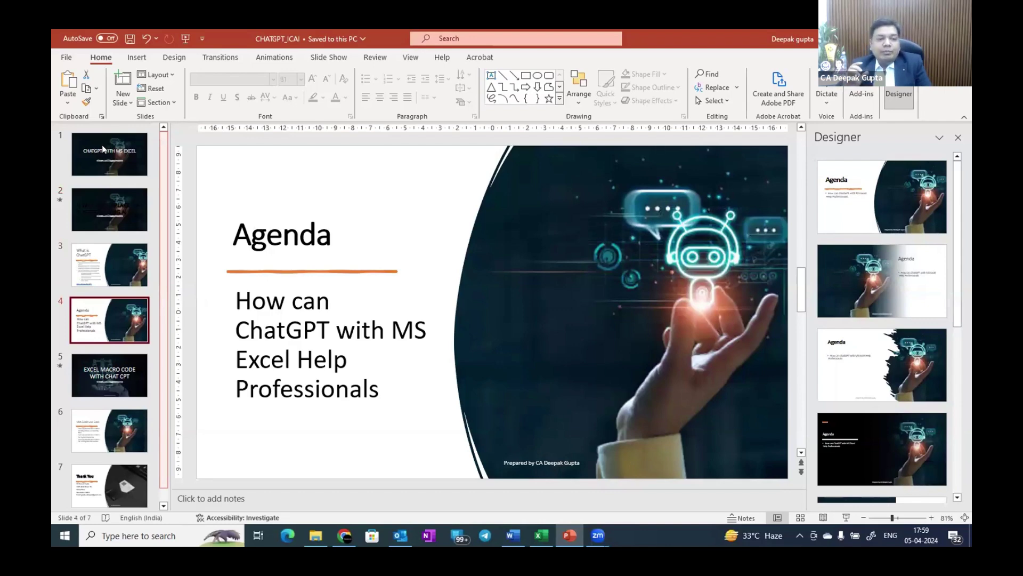
key(Down)
key(Down)
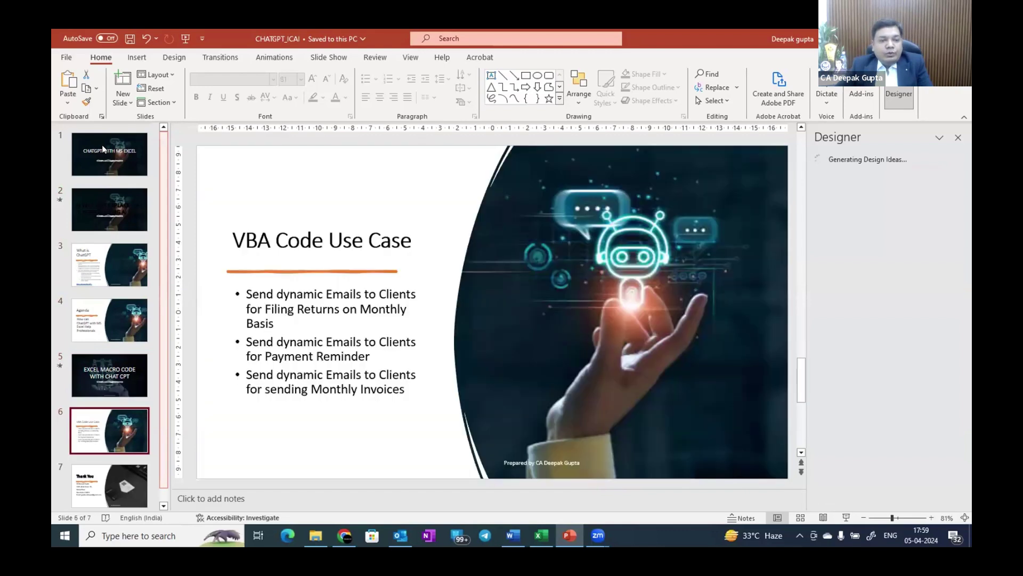
Step: Switch to the Excel macro workbook and view the client data on the Return Filing sheet
key(alt+Tab)
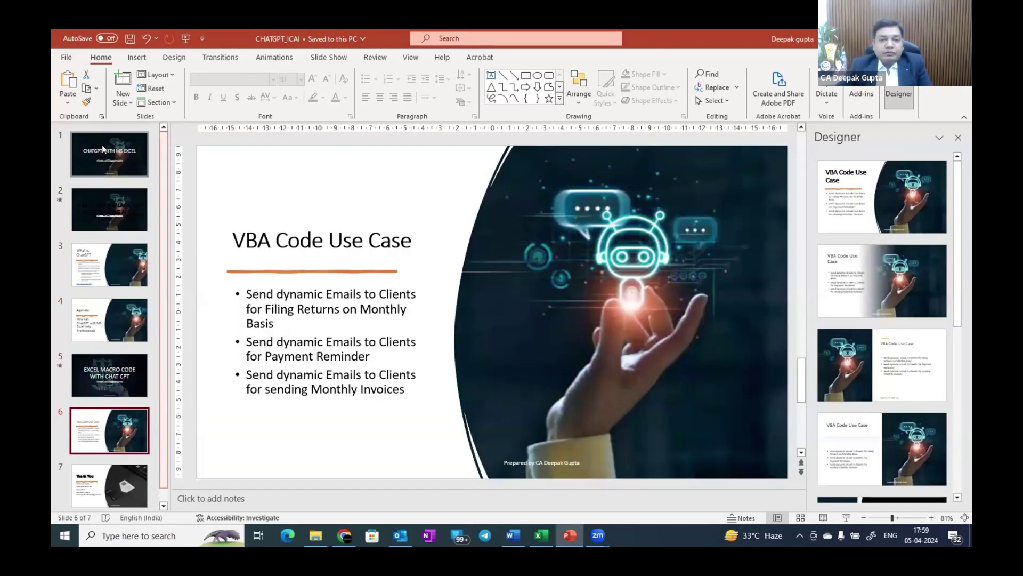
key(alt+Tab)
key(alt+Tab)
key(alt+Tab)
key(alt+Tab)
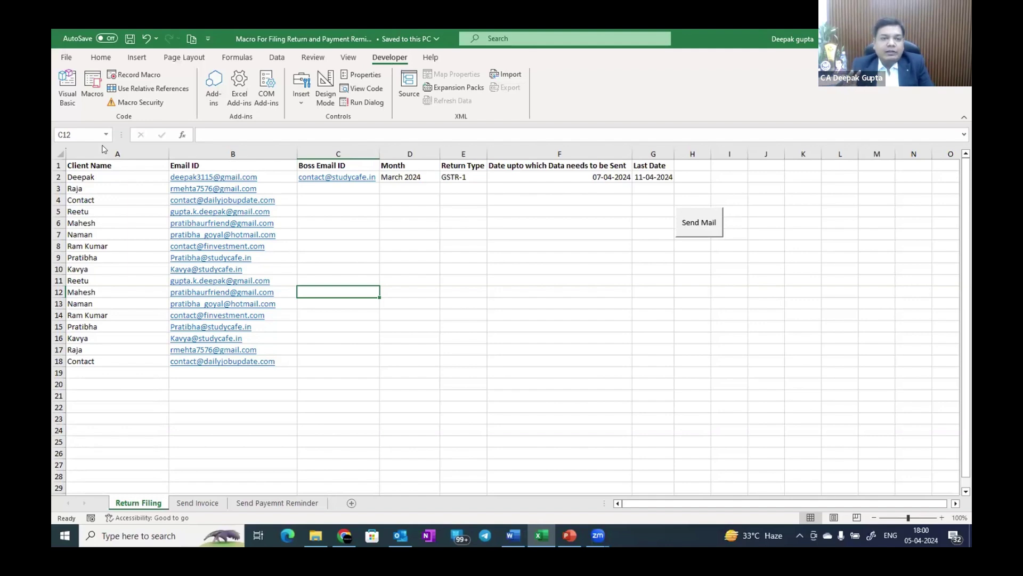
Step: Switch to the ChatGPT + Macros Word document and place the cursor at the start of the monthly return-filing prompt
key(alt+Tab)
key(alt+Tab)
key(alt+Tab)
key(alt+Tab)
key(alt+Tab)
key(alt+Tab)
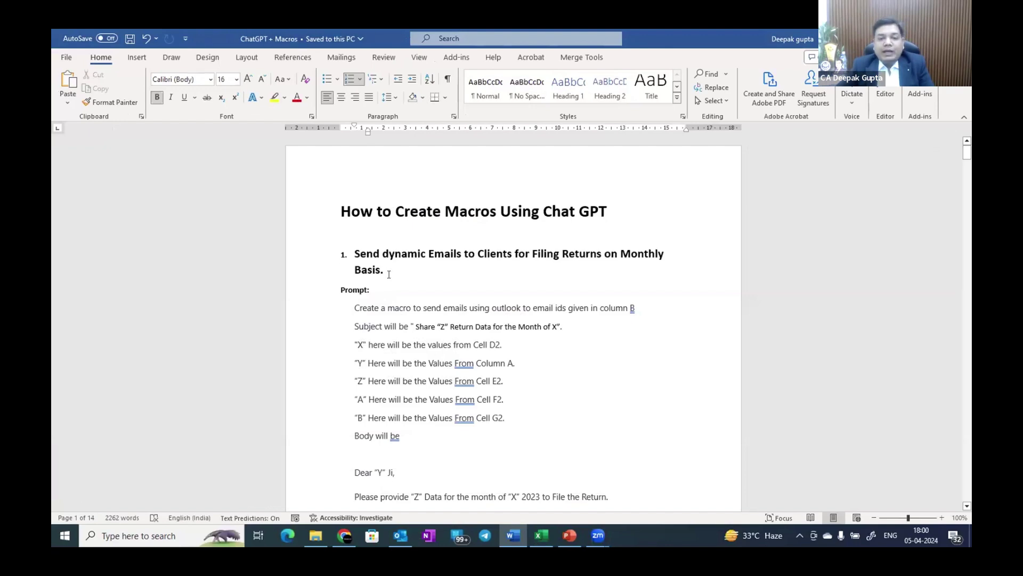
click(389, 274)
key(Down)
key(Down)
key(Down)
key(Up)
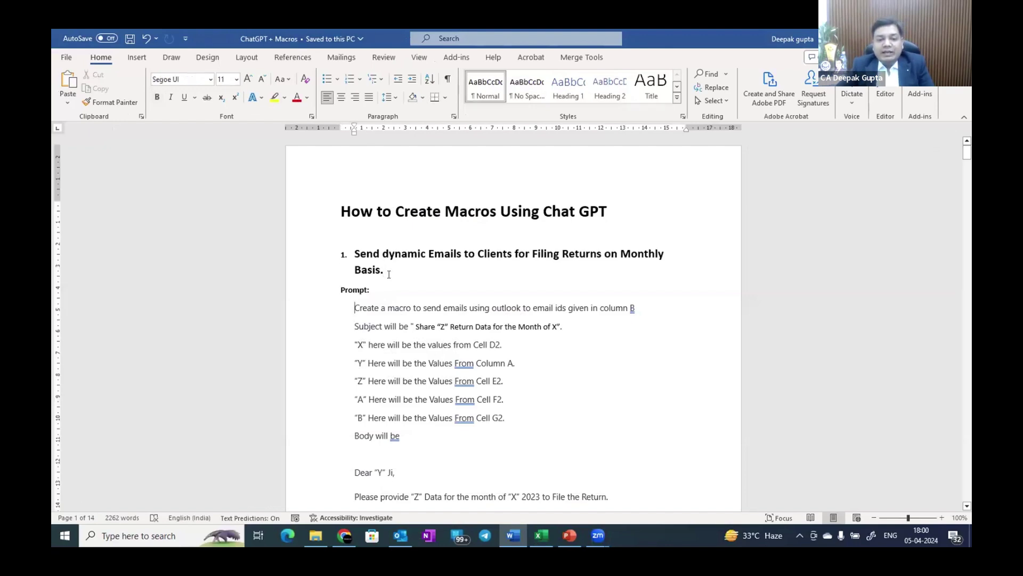
Step: Switch to the Excel workbook and examine the Return Filing headers from Boss Email ID to Return Type
key(alt+Tab)
key(ctrl+Up)
key(ctrl+Up)
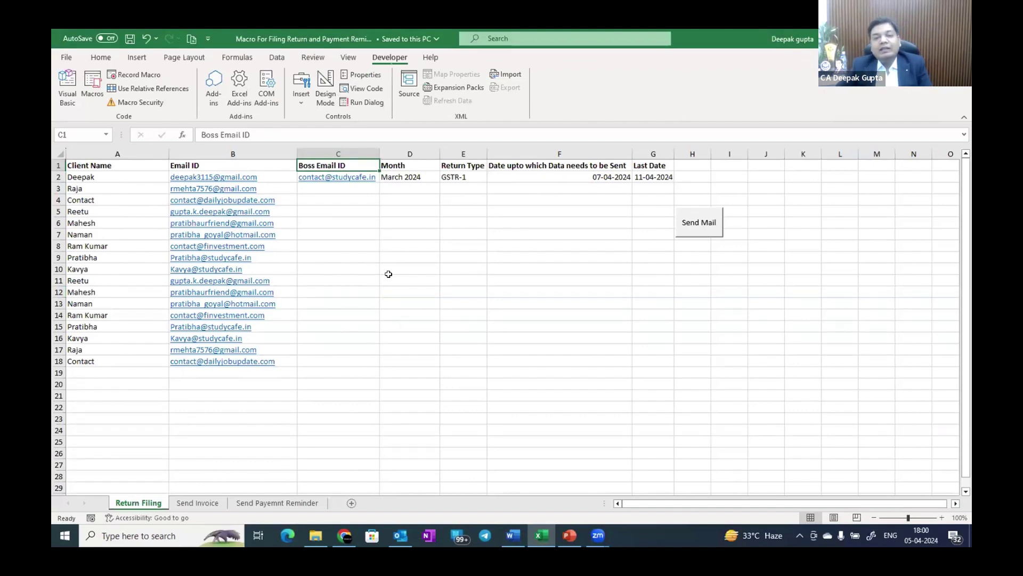
key(Right)
key(Right)
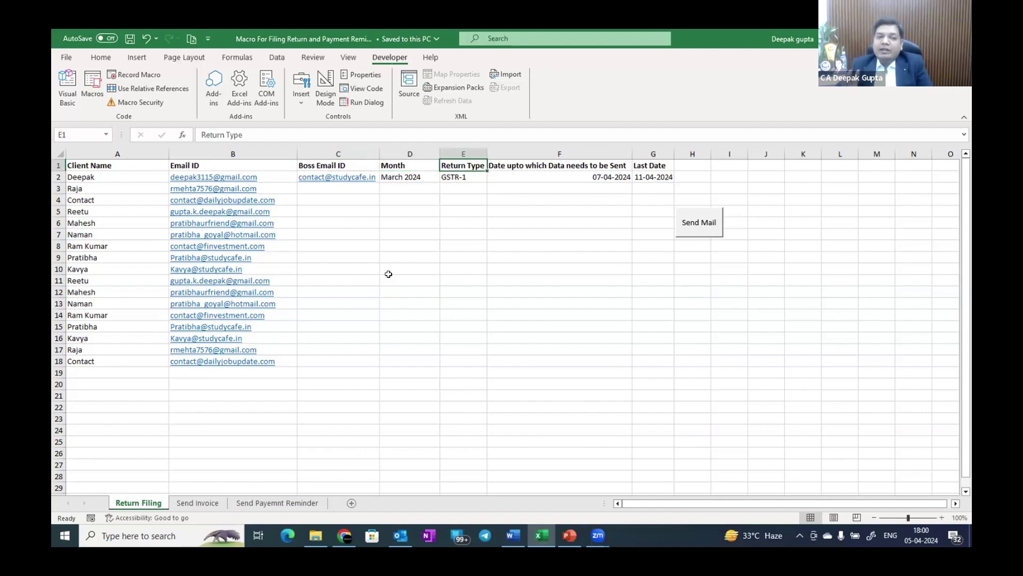
Step: In the Word document, copy the full return-filing prompt, from "Create a macro to send emails" through the "All emails are sent." message-box instruction
key(alt+Tab)
key(shift+Down)
key(shift+Down)
key(shift+Down)
key(shift+Down)
key(shift+Down)
key(shift+Down)
key(shift+Down)
key(shift+Down)
key(shift+Down)
key(shift+Down)
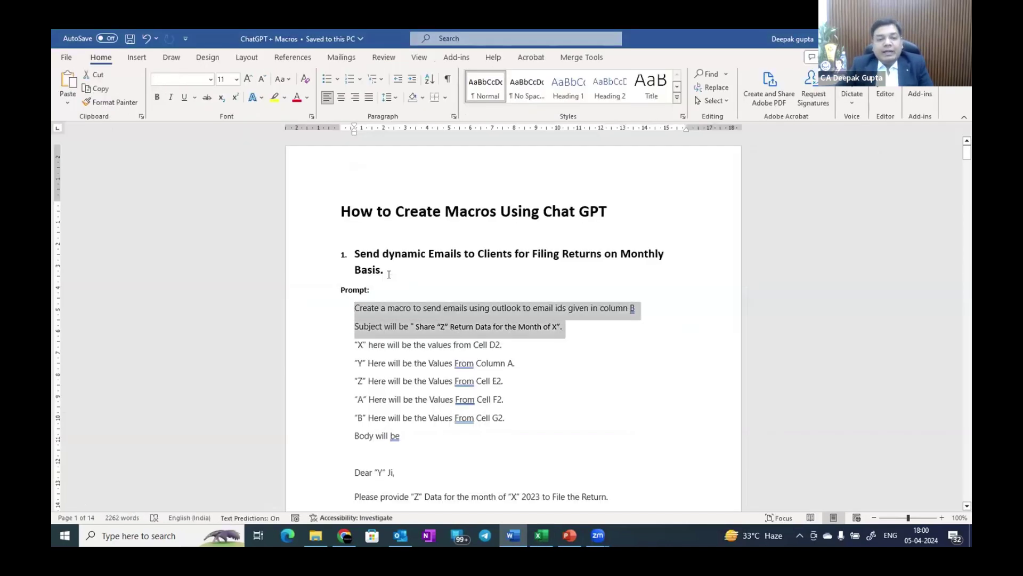
key(shift+Down)
key(shift+Down)
key(shift+Down)
key(shift+Down)
key(shift+Down)
key(shift+Down)
key(shift+Down)
key(shift+Down)
key(shift+Down)
key(shift+Down)
key(ctrl+c)
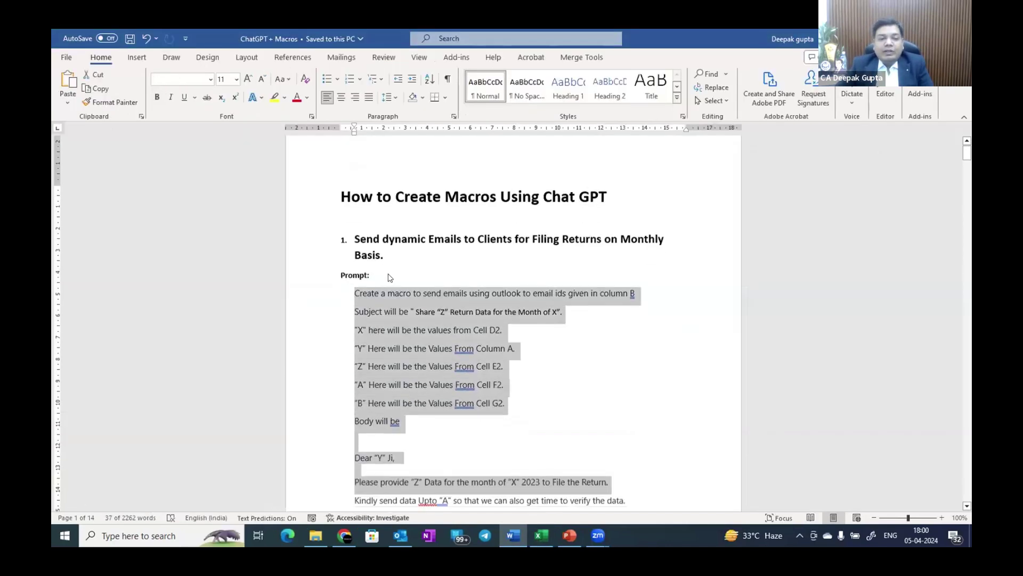
key(shift+Down)
key(shift+Down)
key(shift+Down)
key(shift+Down)
key(shift+Down)
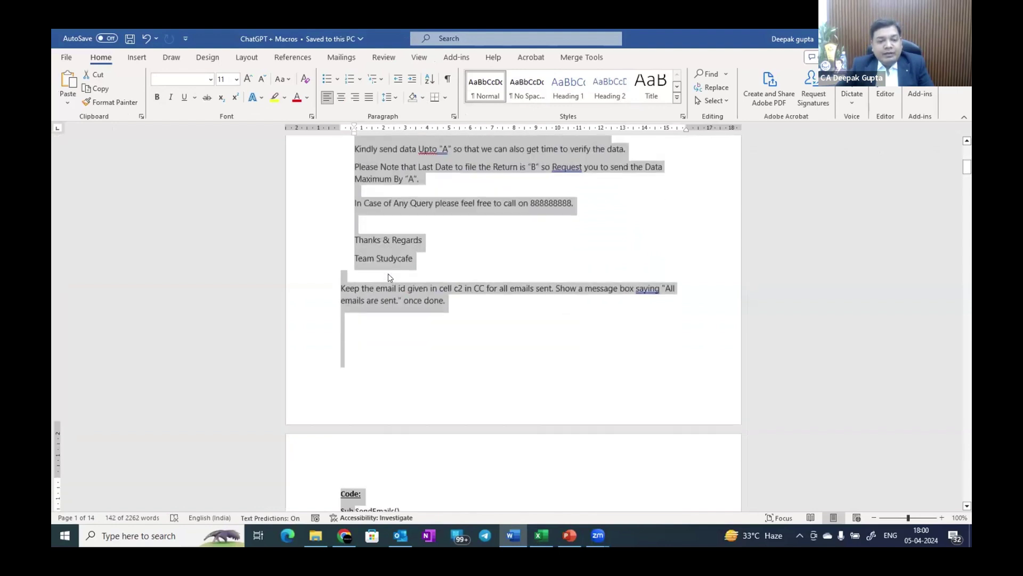
key(shift+Up)
key(shift+Up)
key(shift+Up)
key(shift+Up)
key(shift+Up)
key(shift+Up)
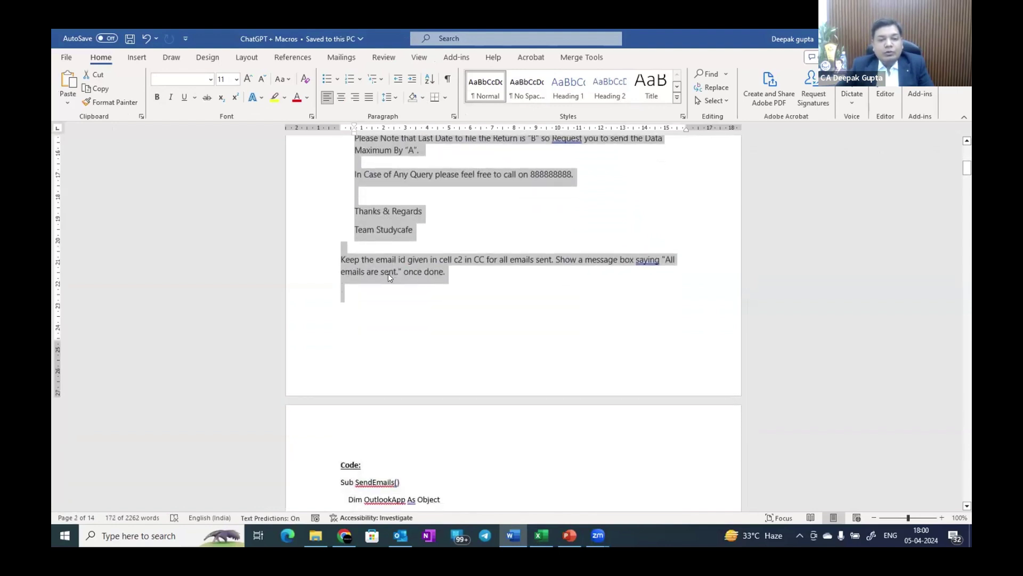
Step: Switch to ChatGPT in Chrome, submit the copied macro prompt and follow the generated VBA code
key(alt+Tab)
key(alt+Tab)
key(alt+Tab)
key(alt+Tab)
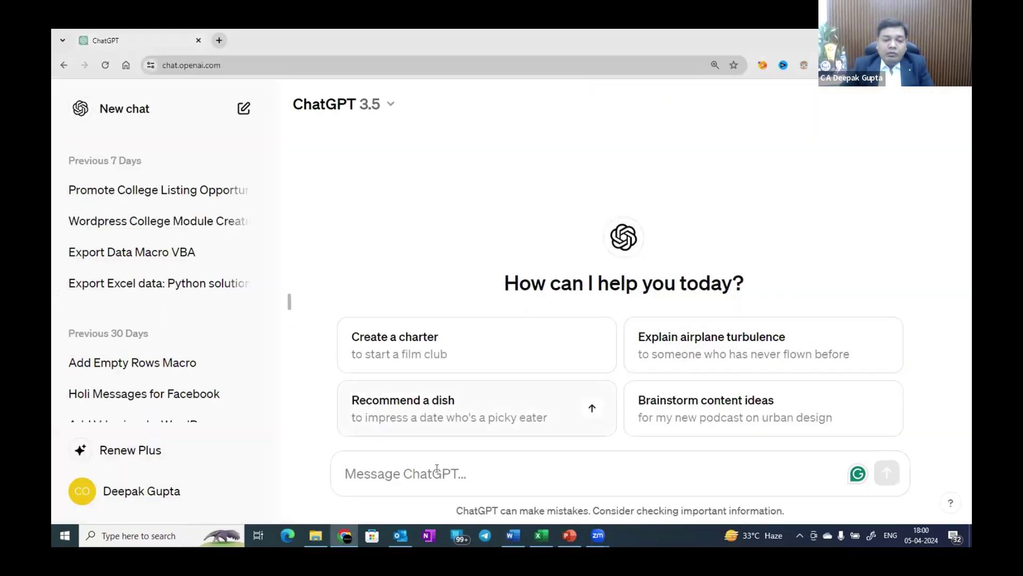
click(433, 461)
key(ctrl+v)
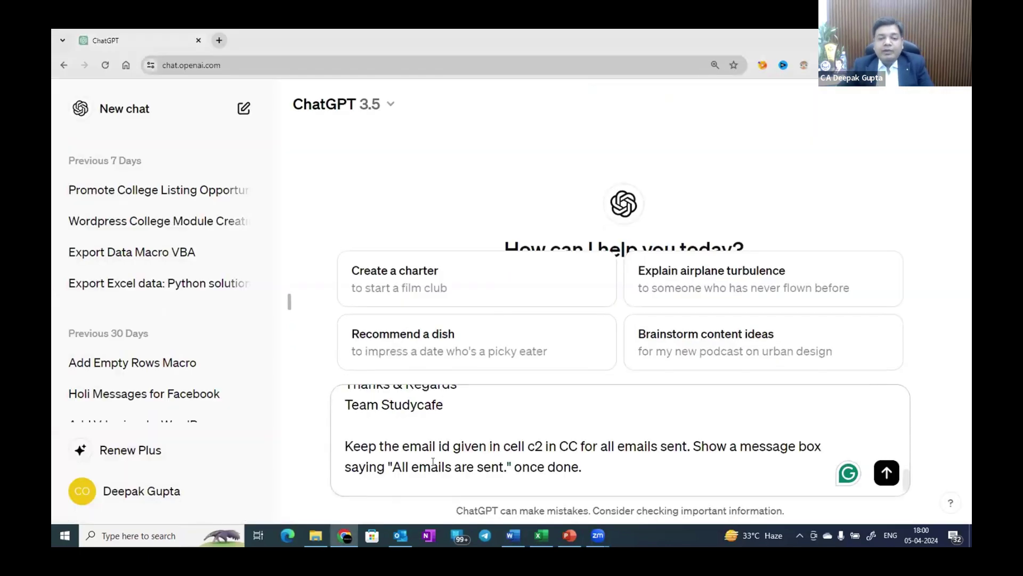
key(Return)
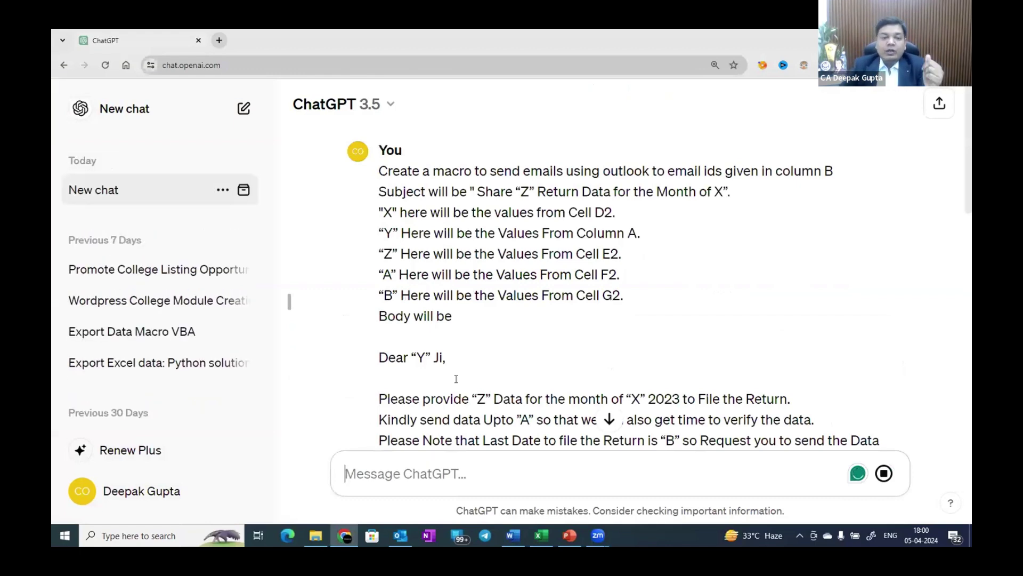
click(608, 418)
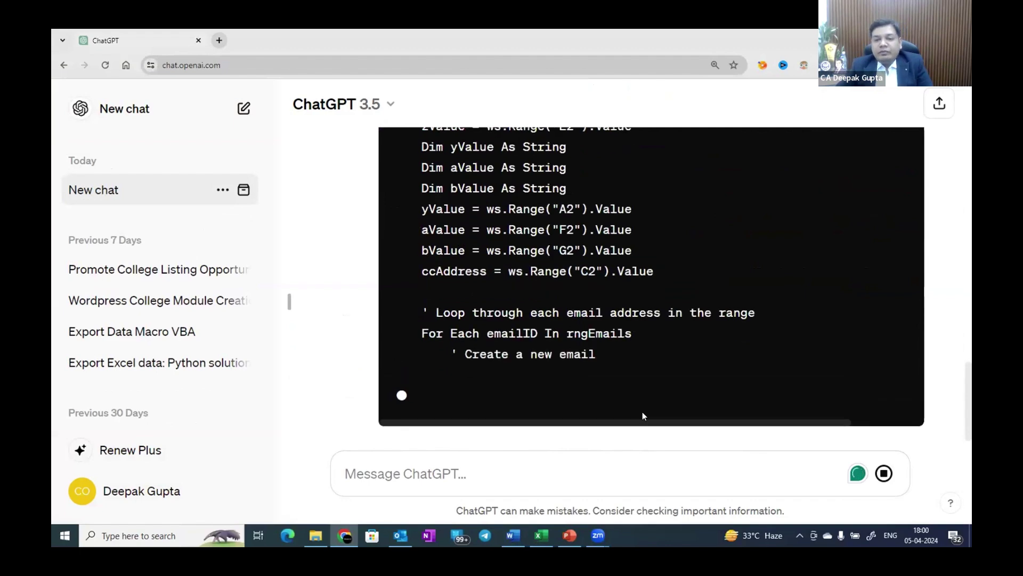
Step: Switch to the Word document and select the entire SendEmails macro code from "Sub SendEmails()" to "End Sub"
key(alt+Tab)
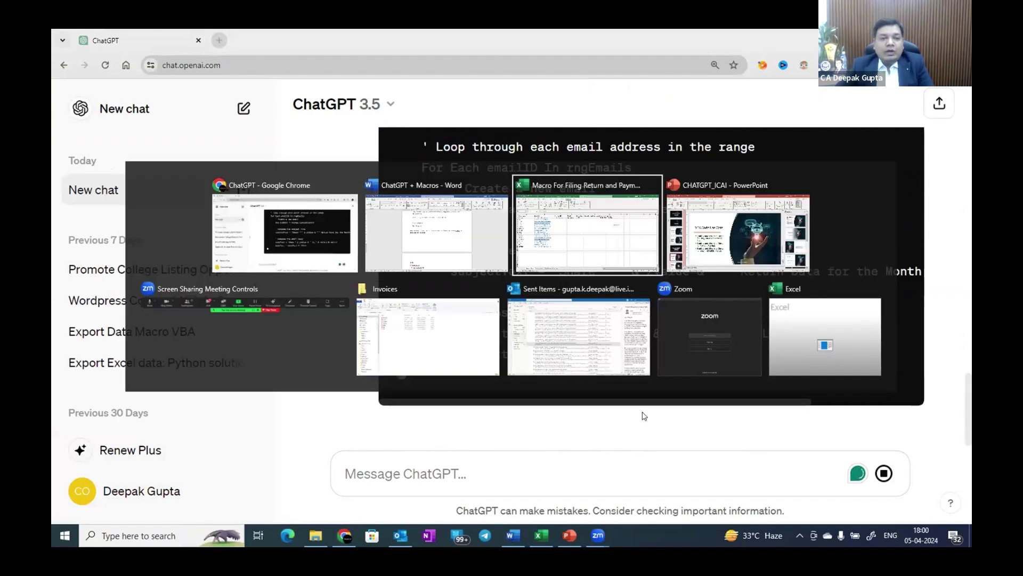
scroll(641, 412, down, 2)
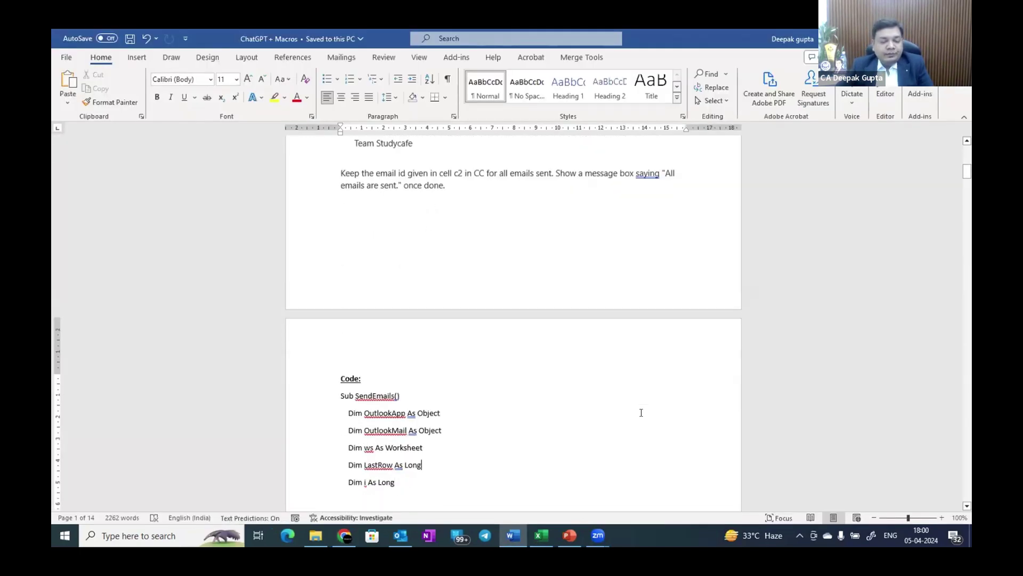
key(Up)
key(Up)
key(Home)
key(shift+Down)
key(shift+Down)
key(shift+Down)
key(shift+Down)
key(shift+Down)
key(shift+Down)
key(shift+Down)
key(shift+Down)
key(shift+Down)
key(shift+Down)
key(shift+Down)
key(shift+Down)
key(shift+Down)
key(shift+Down)
key(shift+Down)
key(shift+Down)
key(shift+Down)
key(shift+Down)
key(shift+Down)
key(shift+Down)
key(shift+Down)
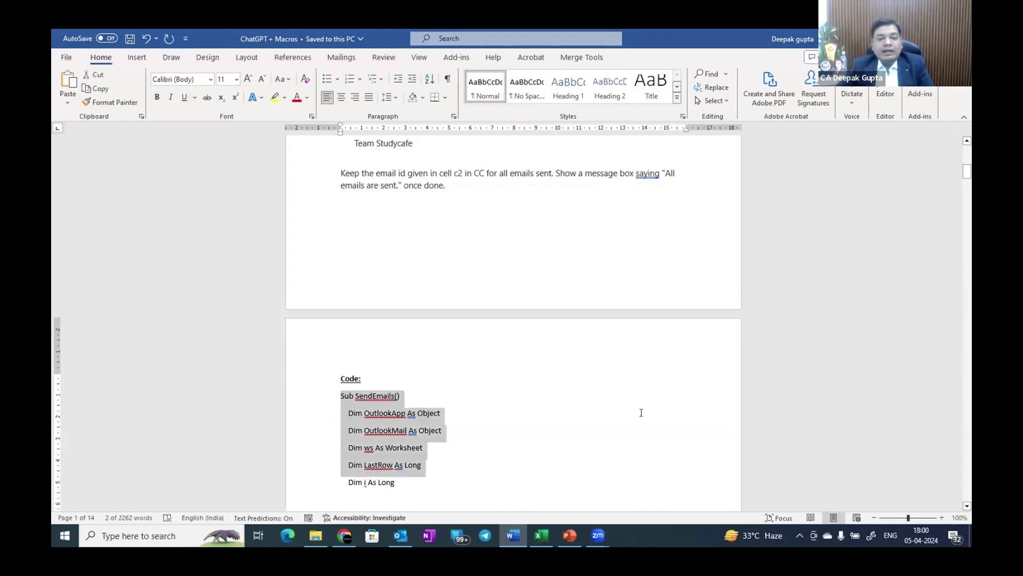
key(shift+Down)
key(shift+Down)
key(shift+Down)
key(shift+Down)
key(shift+Down)
key(shift+Down)
key(shift+Down)
key(shift+Down)
key(shift+Down)
key(shift+Down)
key(shift+Down)
key(shift+Down)
key(shift+Down)
key(shift+Down)
key(shift+Down)
key(shift+Down)
key(shift+Down)
key(shift+Down)
key(shift+Down)
key(shift+Down)
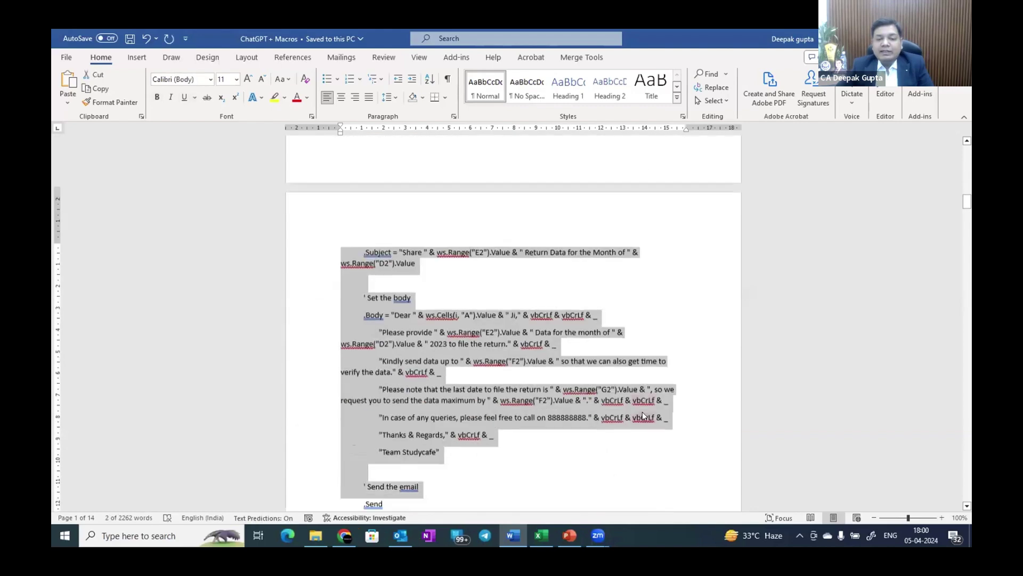
key(shift+Down)
key(shift+Down)
key(shift+Down)
key(shift+Down)
key(shift+Down)
key(shift+Down)
key(shift+Down)
key(shift+Down)
key(shift+Down)
key(shift+Down)
key(shift+Down)
key(shift+Down)
key(shift+Down)
key(shift+Down)
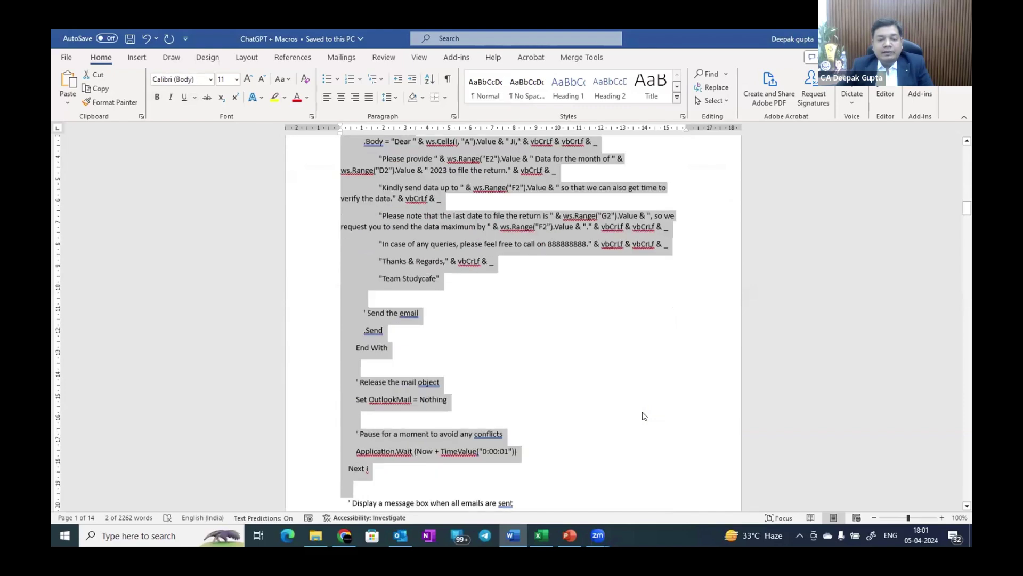
key(shift+Up)
key(shift+Up)
key(shift+Up)
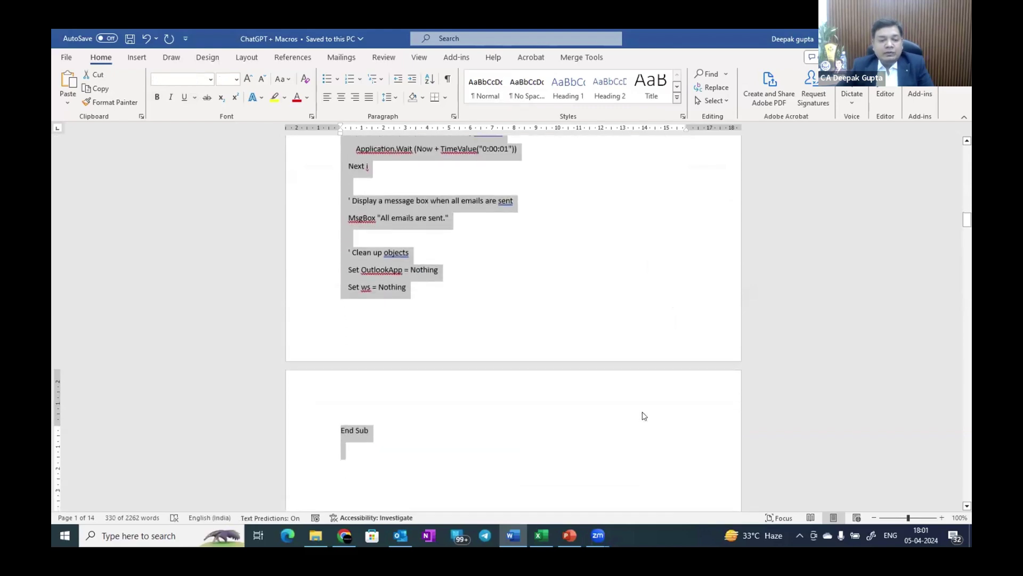
Step: Check the Return Filing sheet in Excel, and return to ChatGPT to read its instructions for adding the macro
key(alt+Tab)
key(Tab)
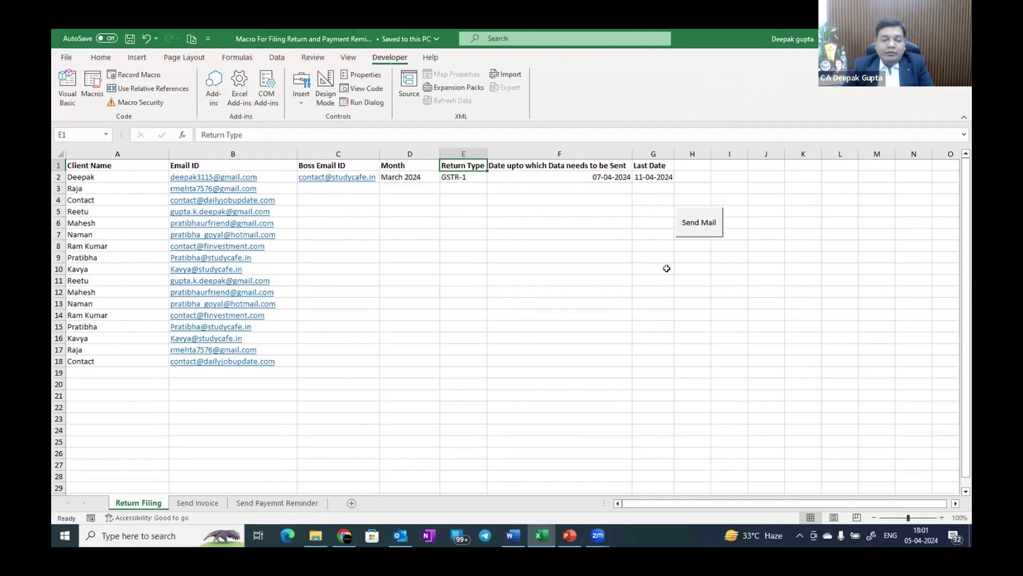
key(alt+Tab)
key(Tab)
key(Tab)
key(shift+Tab)
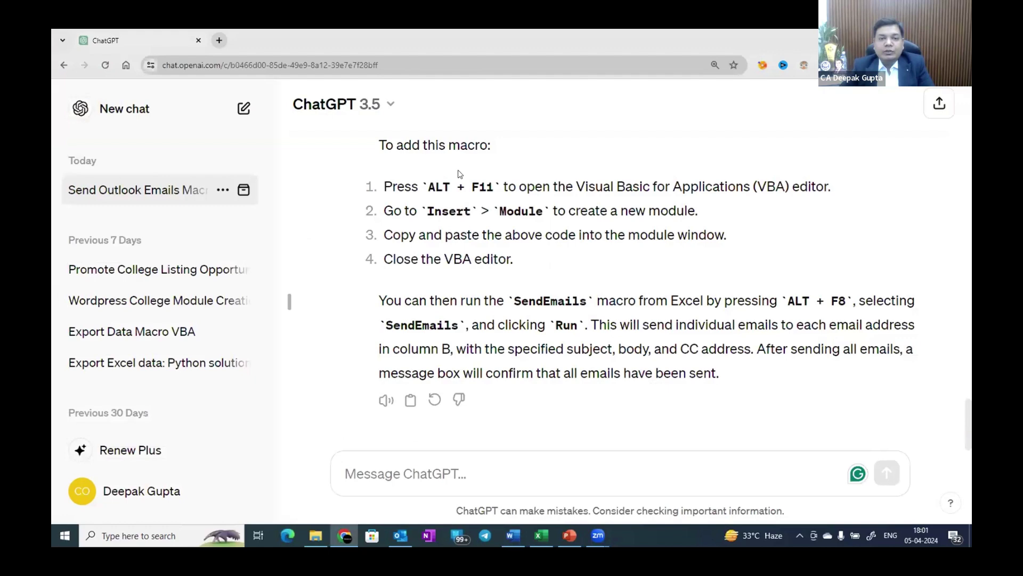
Step: Switch to the Excel workbook, view the existing module code in the VBA editor and close the editor
key(alt+Tab)
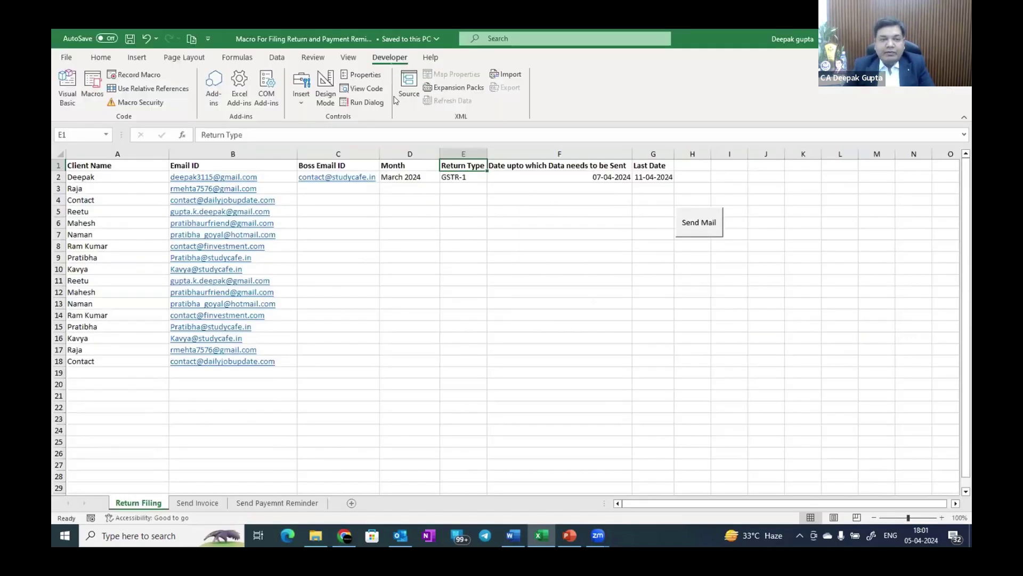
key(alt+F11)
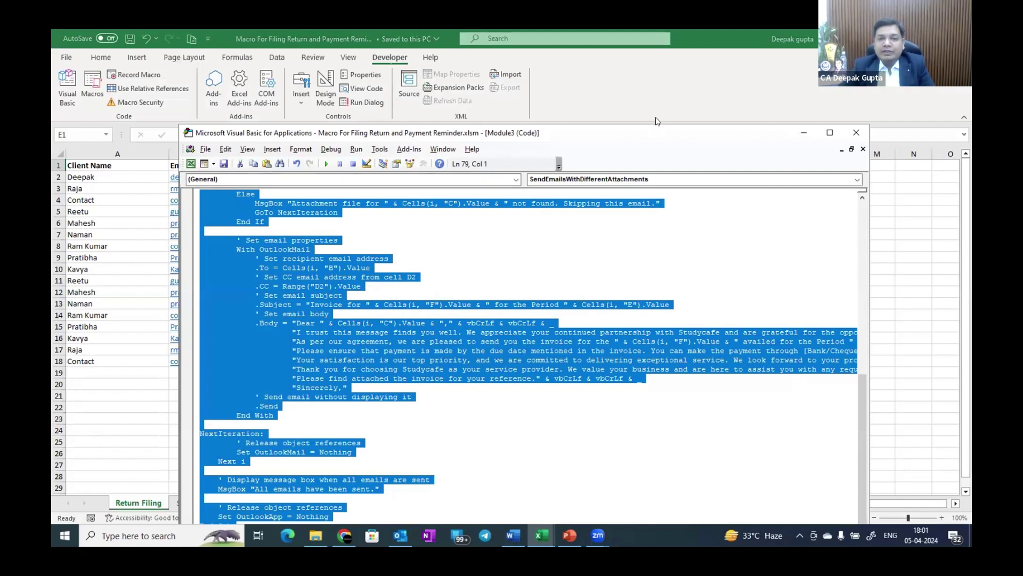
drag(642, 137, 518, 85)
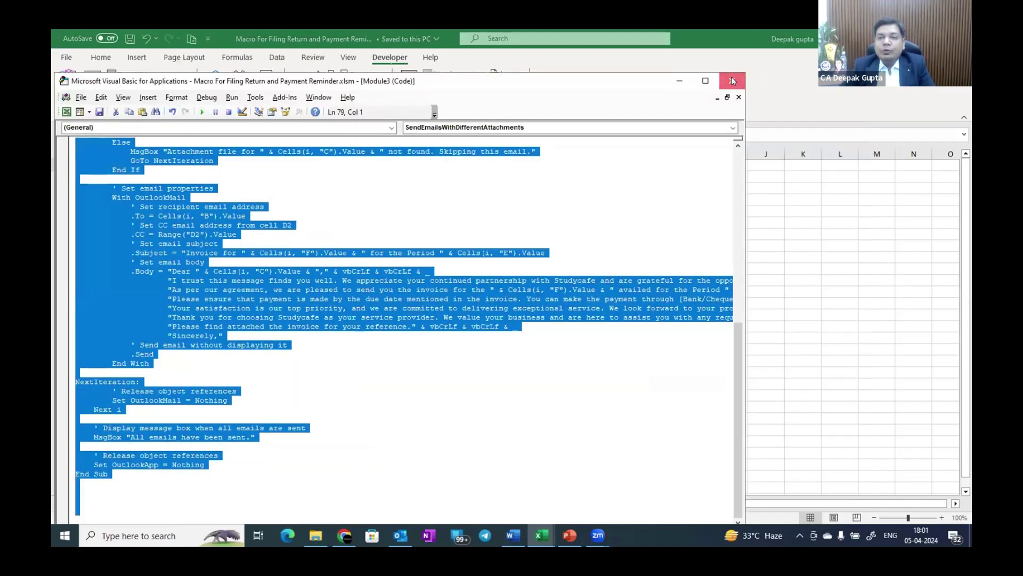
click(731, 81)
Step: Run the Send Mail macro on the Return Filing sheet and dismiss the message box once it finishes
click(598, 279)
click(699, 224)
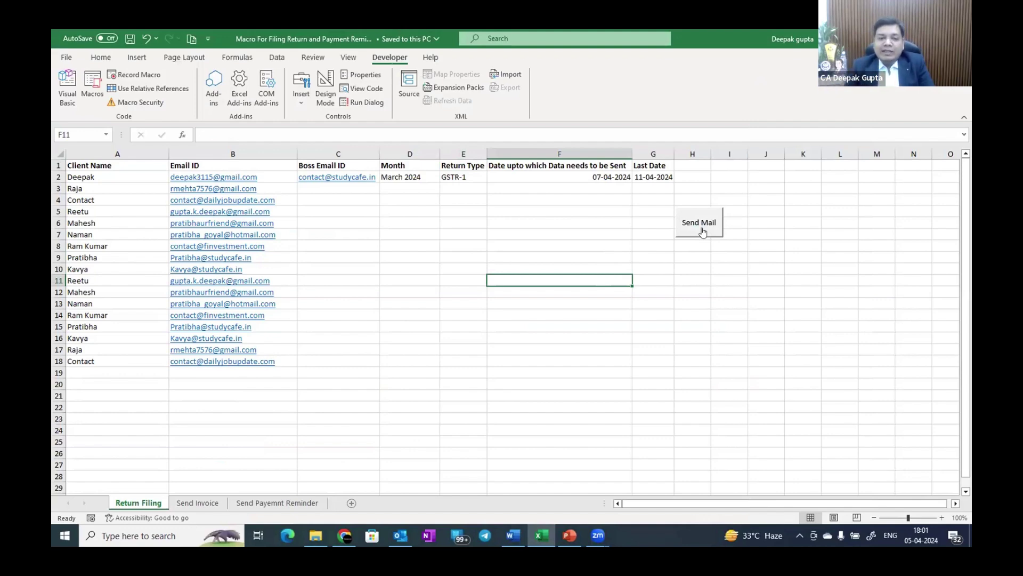
click(702, 232)
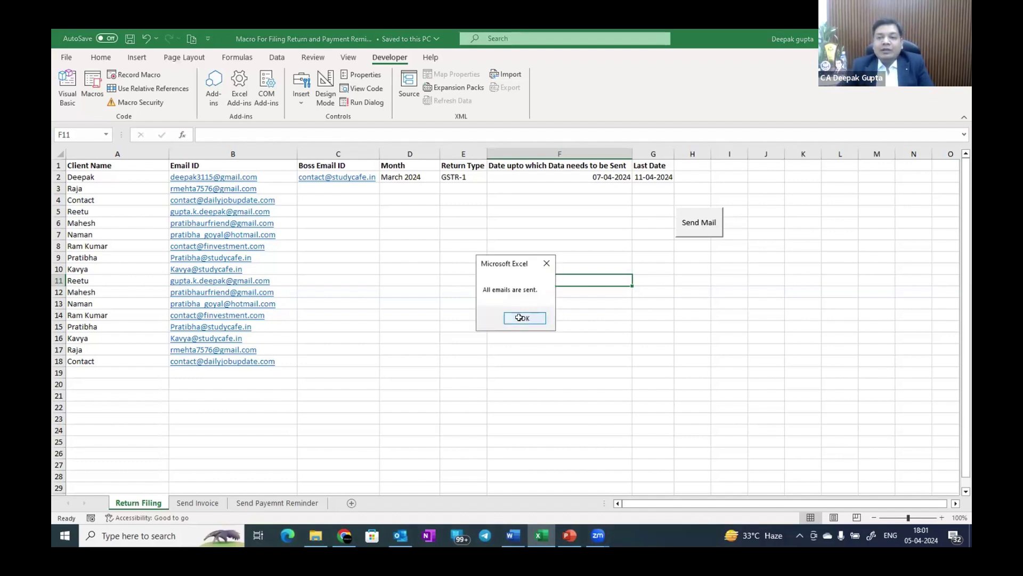
click(519, 318)
Step: Switch to Outlook's Sent Items and open one of the newly sent March 2024 GSTR-1 data request emails
key(alt+Tab)
key(alt+Tab)
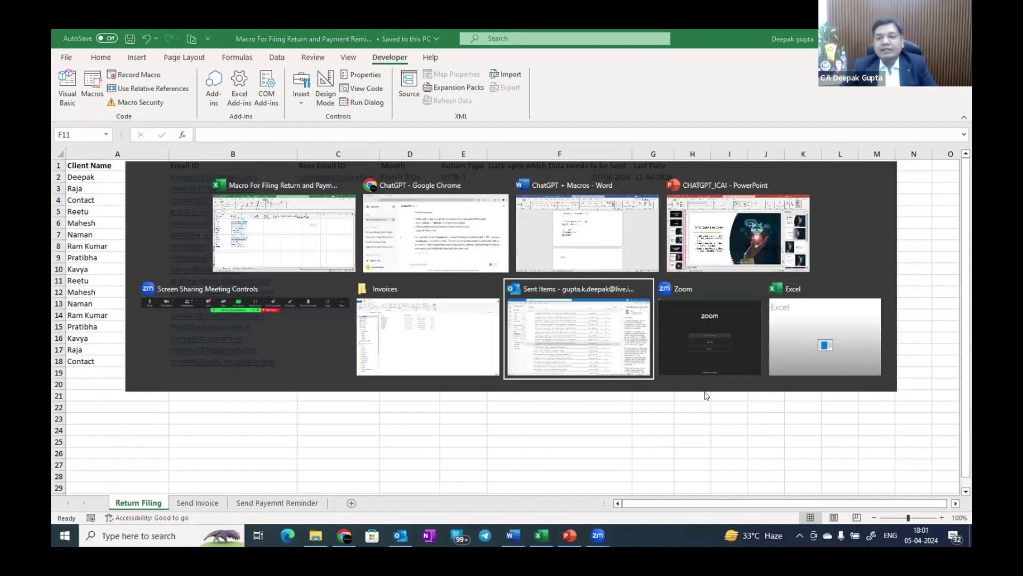
click(522, 321)
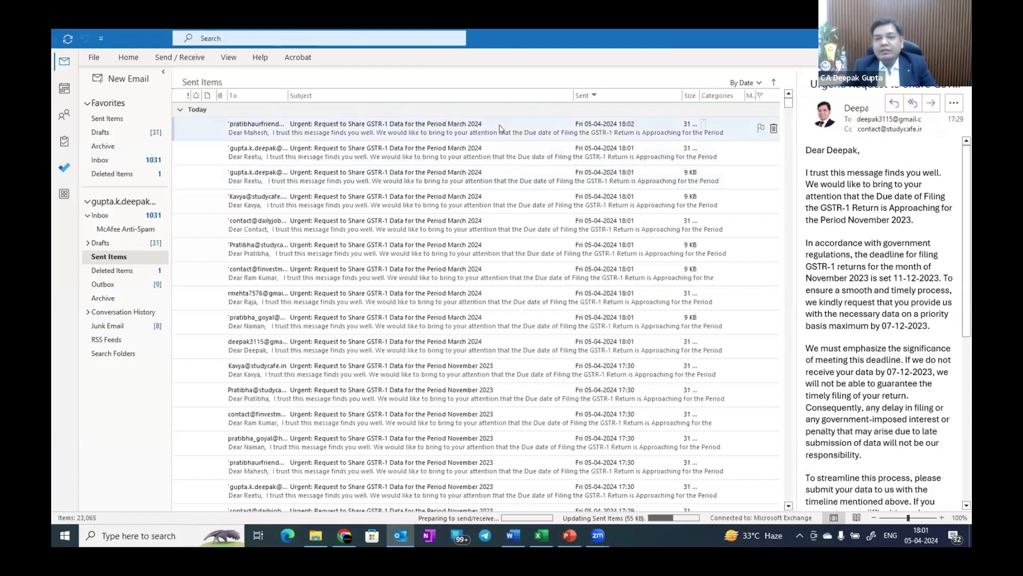
click(416, 154)
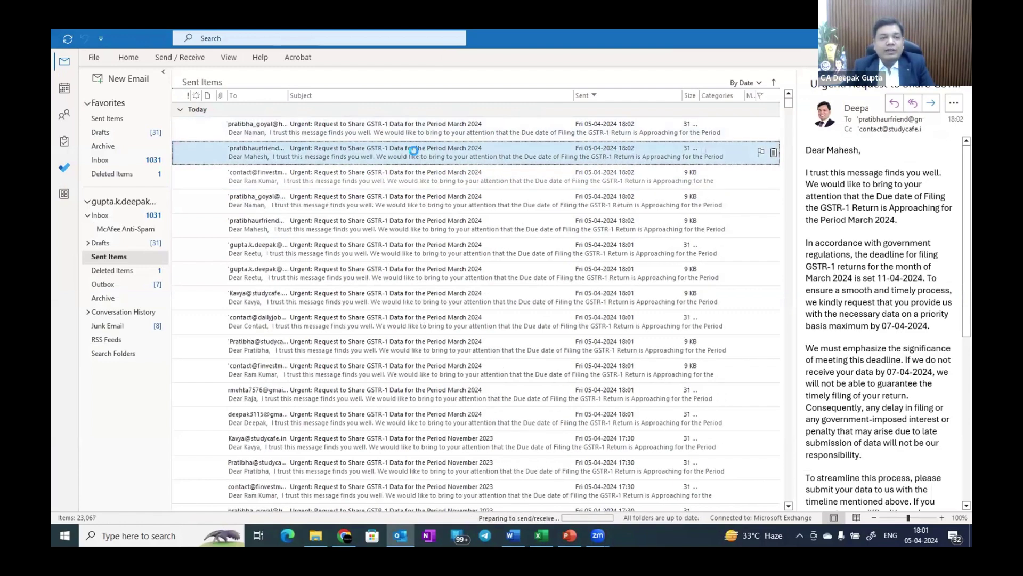
double_click(417, 153)
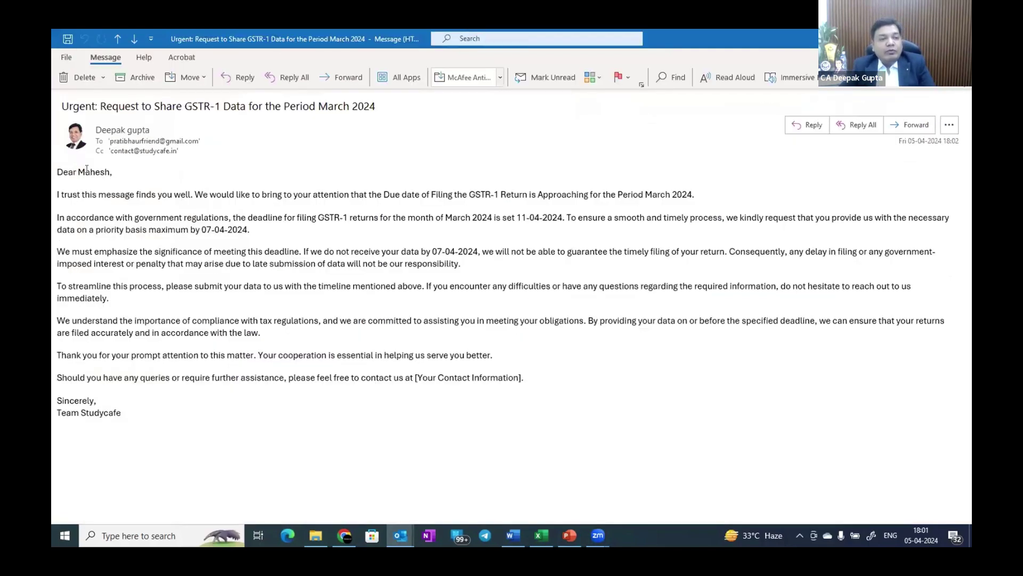
Step: Check the greeting in the open email, close it and open the adjacent newer GSTR-1 request in Sent Items
double_click(89, 172)
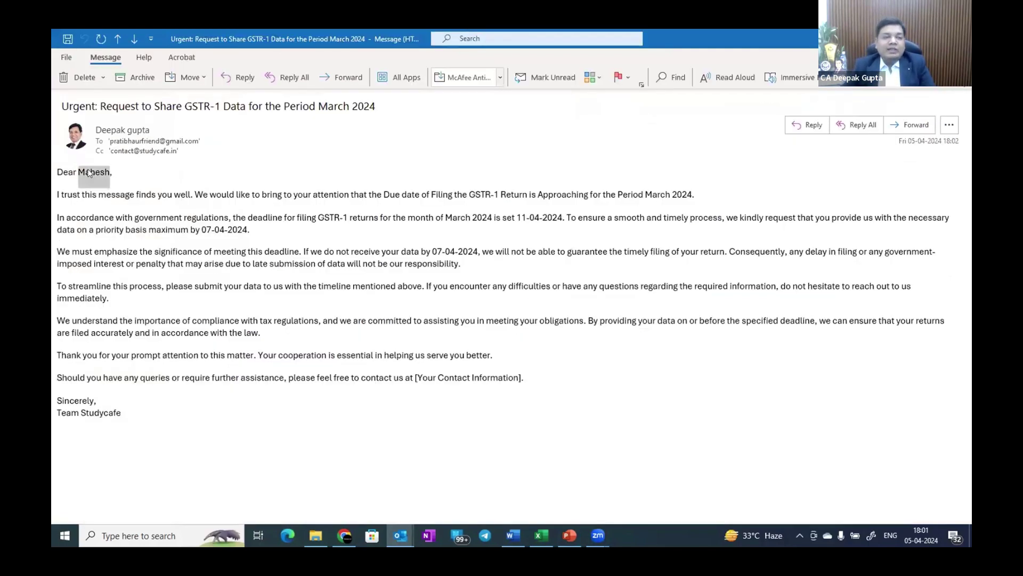
key(Escape)
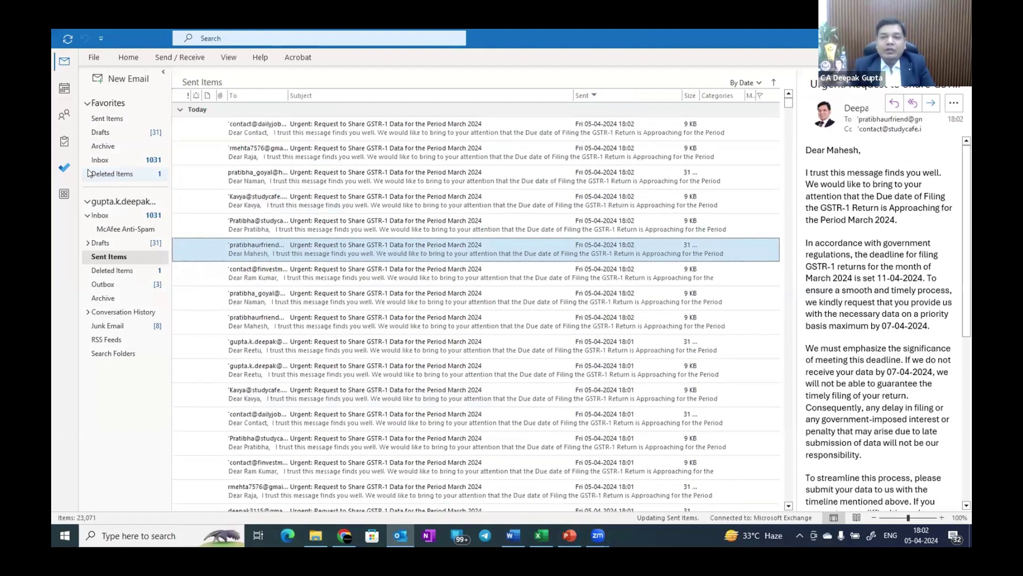
key(Up)
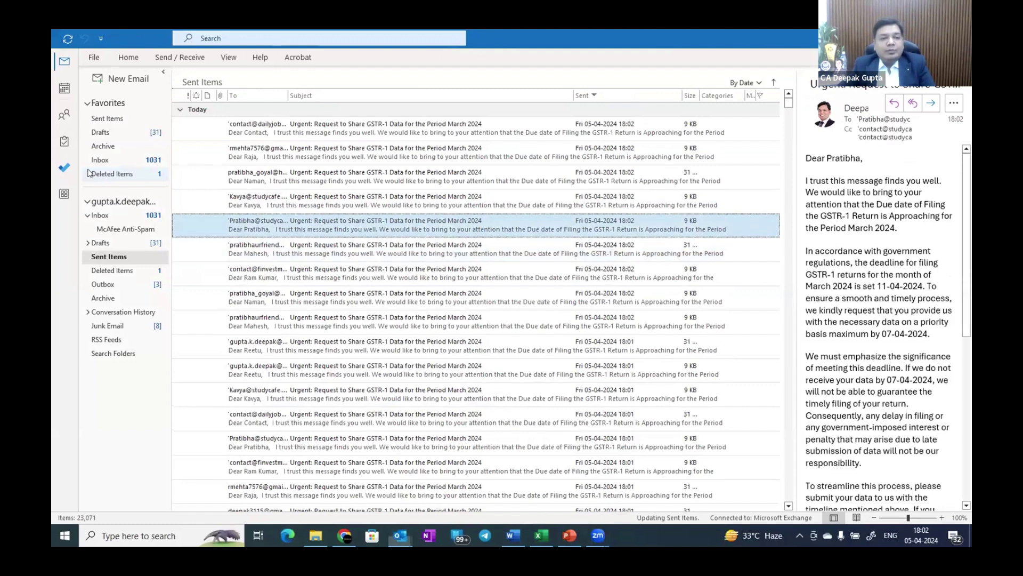
key(Return)
Step: Highlight the return type, period, filing deadline and data submission date in the GSTR-1 email body to review them
drag(422, 194, 513, 193)
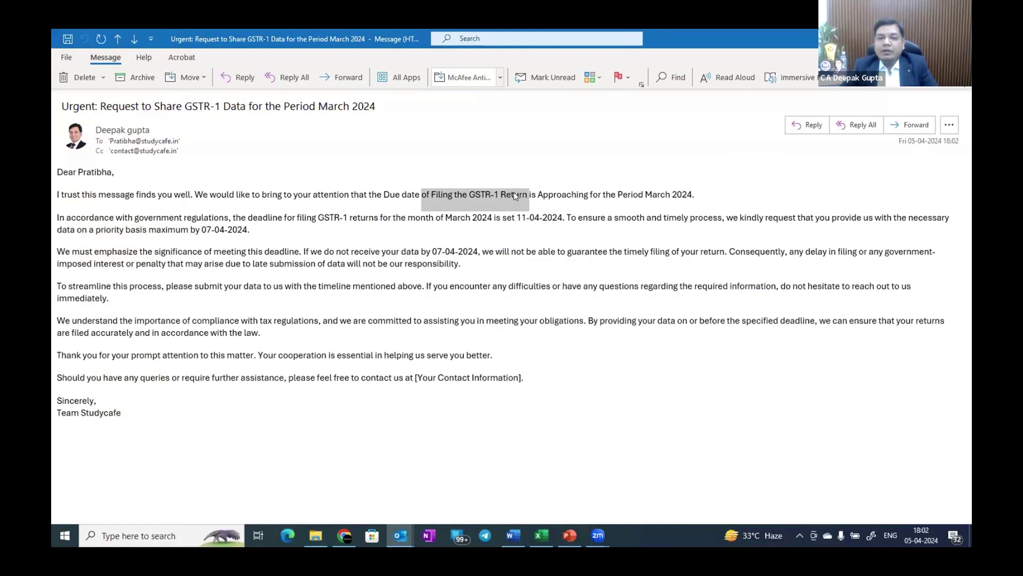
drag(695, 194, 646, 193)
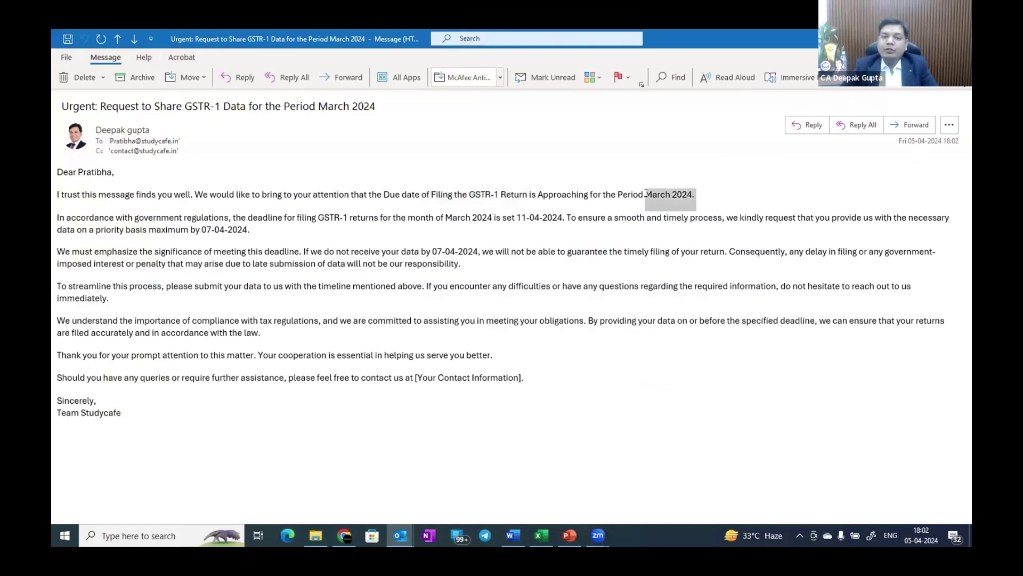
drag(452, 216, 562, 218)
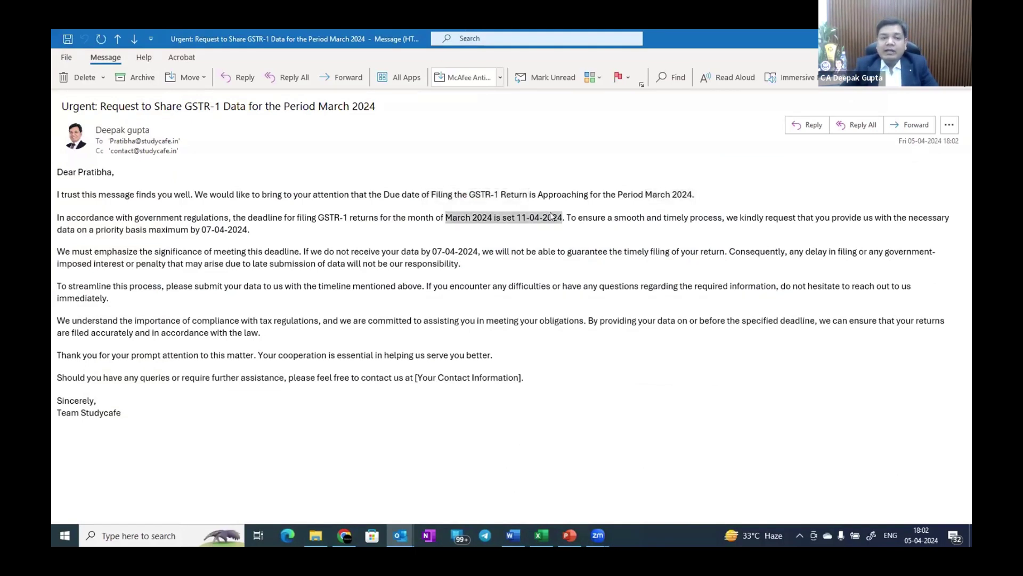
drag(205, 231, 252, 230)
drag(504, 218, 564, 213)
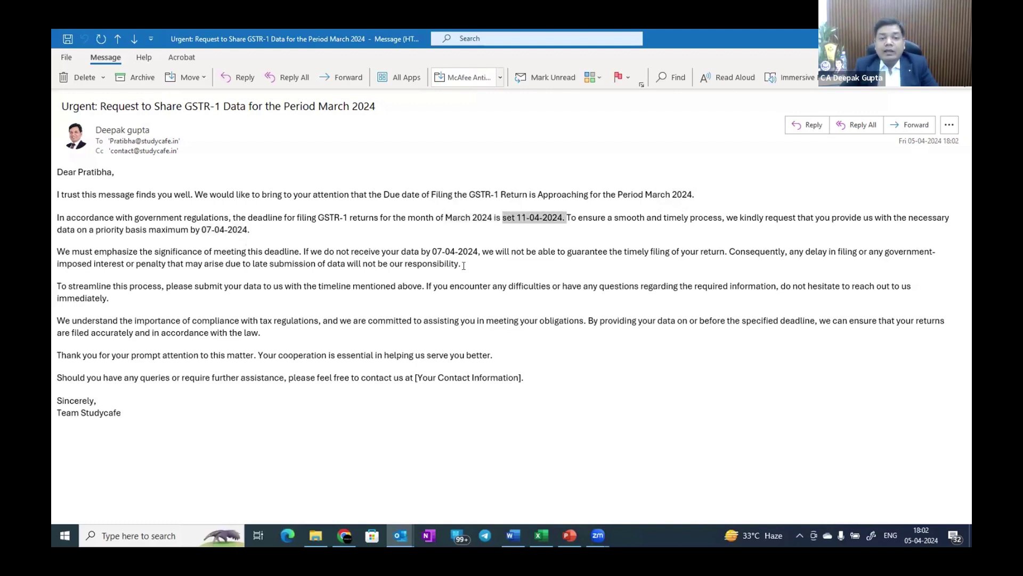
drag(423, 251, 463, 273)
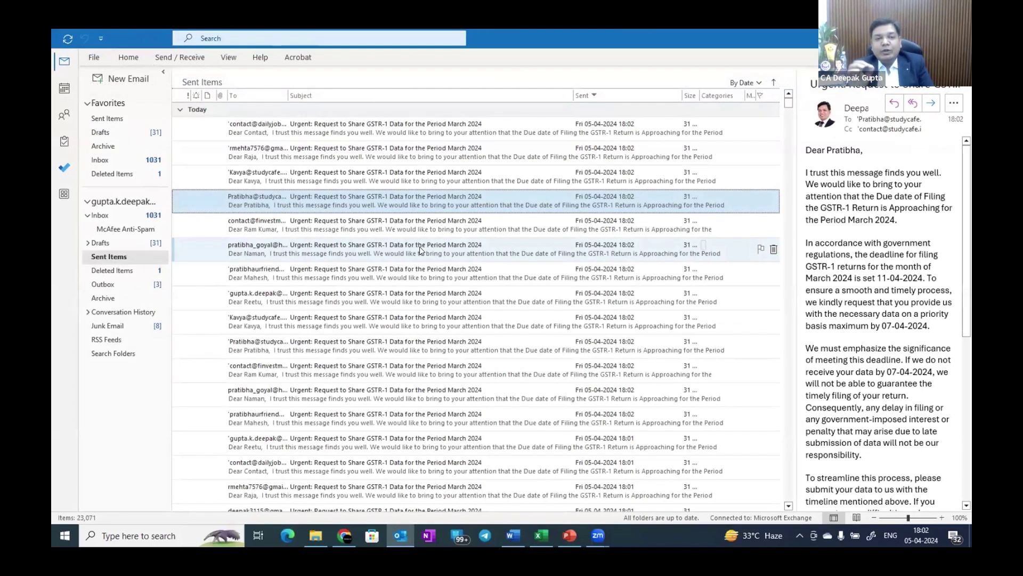
Step: Switch to the Excel workbook and change the Return Type in cell E2 of the Return Filing sheet to GSTR-3B
key(alt+Tab)
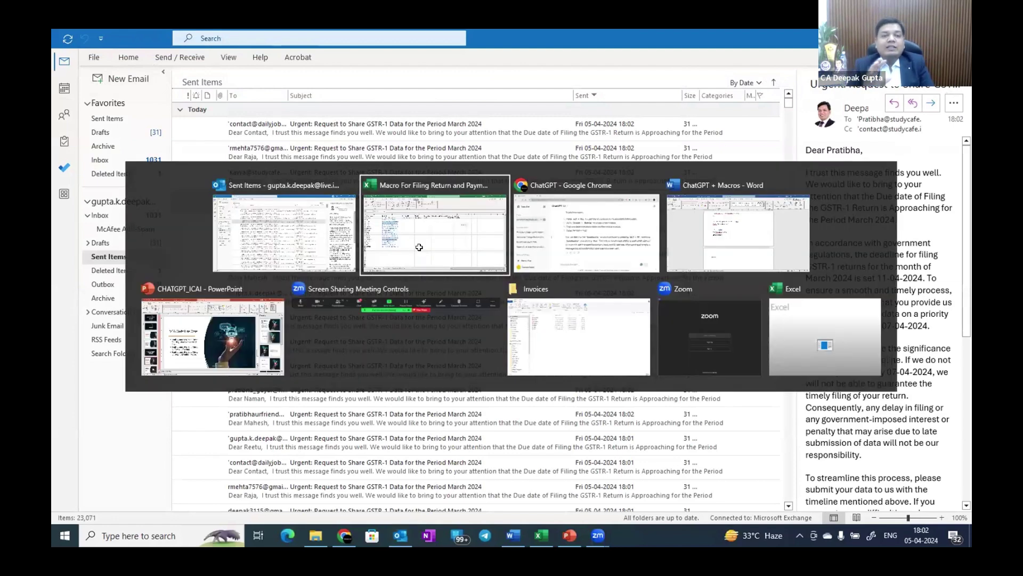
key(Left)
key(Left)
key(Left)
key(Left)
key(Left)
key(ctrl+Up)
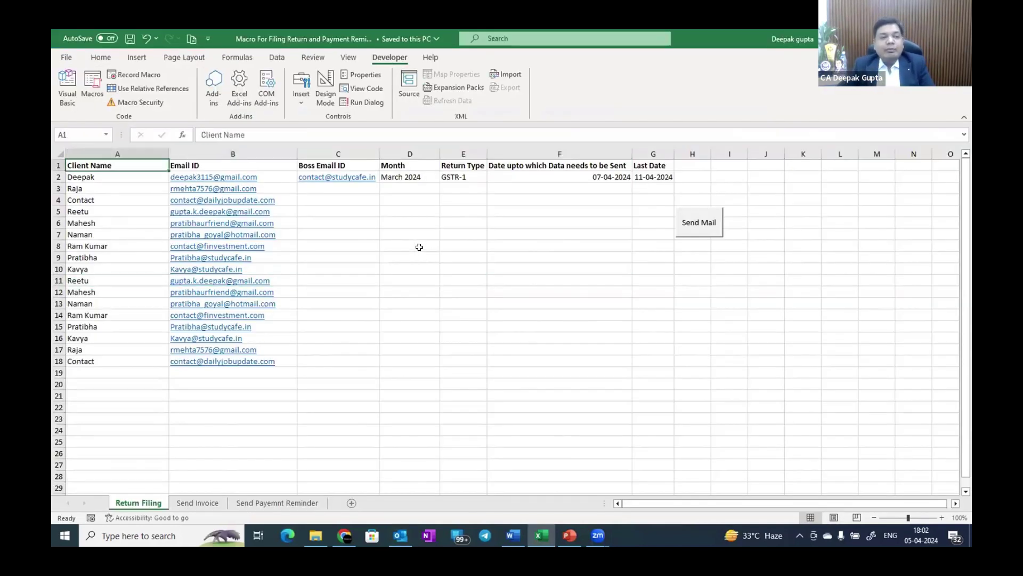
key(Right)
key(Right)
key(Right)
key(Right)
key(Right)
key(Down)
key(Left)
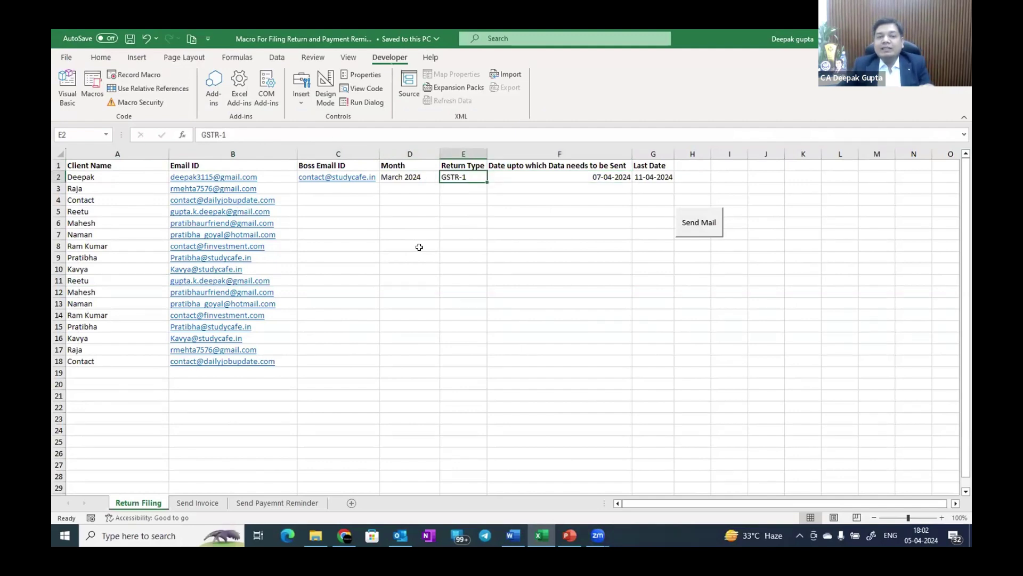
key(F2)
key(BackSpace)
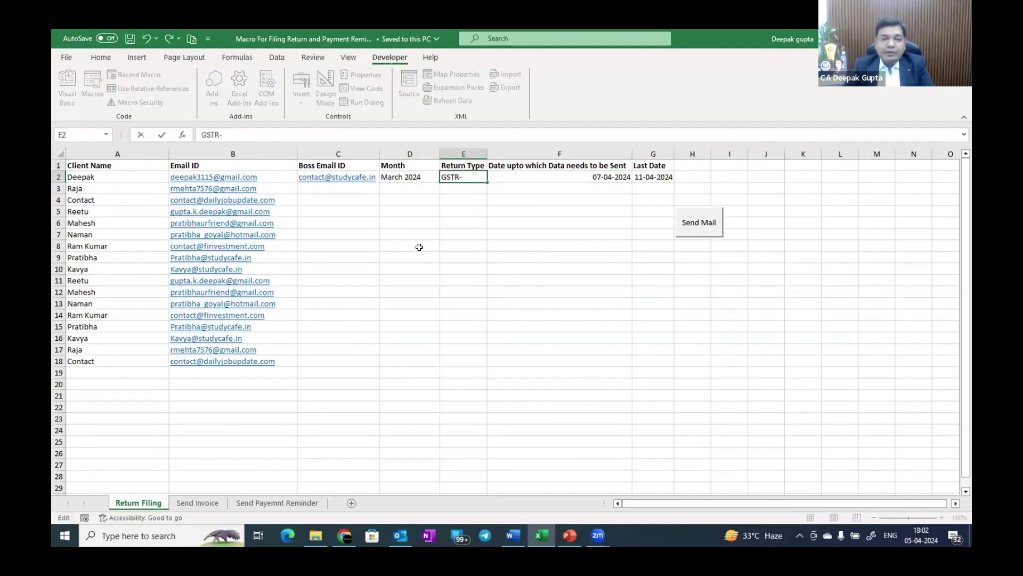
text(3B)
key(Tab)
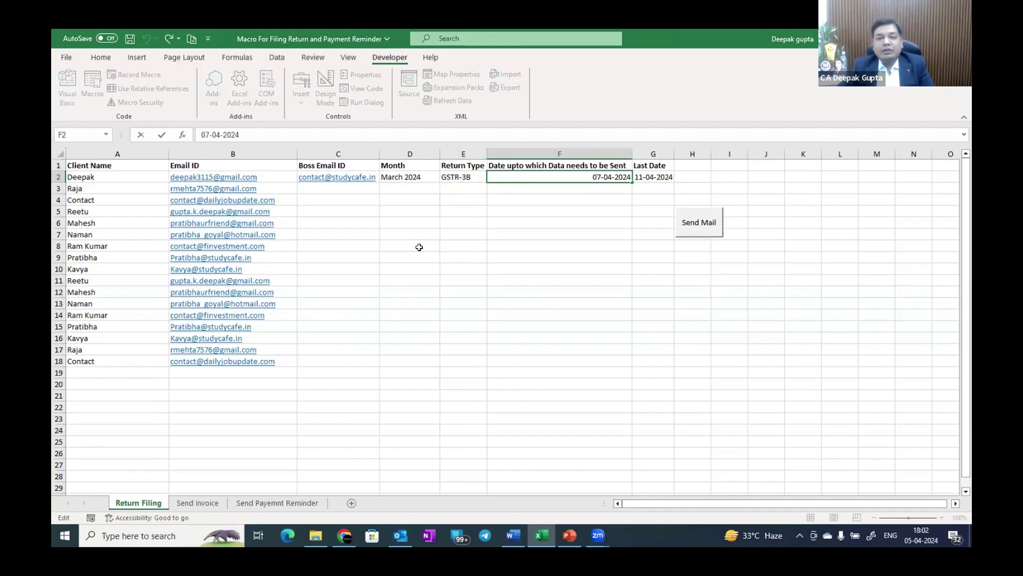
Step: Set the date up to which data needs to be sent to 17-04-2024 and the Last Date to 20-04-2024
key(BackSpace)
text(1)
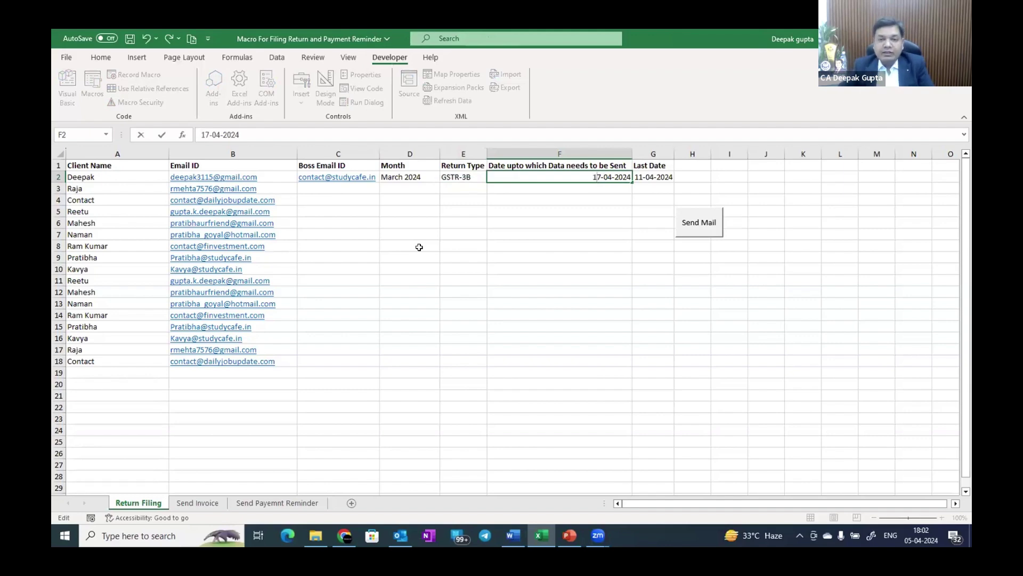
key(Tab)
key(BackSpace)
key(BackSpace)
text(20)
key(Return)
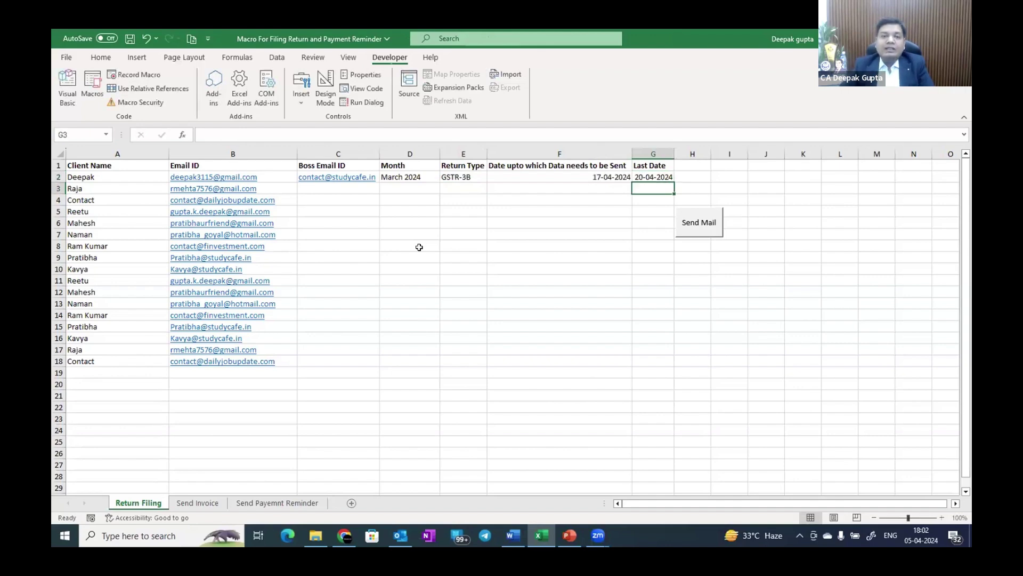
Step: Run the Send Mail macro for the GSTR-3B details and dismiss its completion message
click(700, 228)
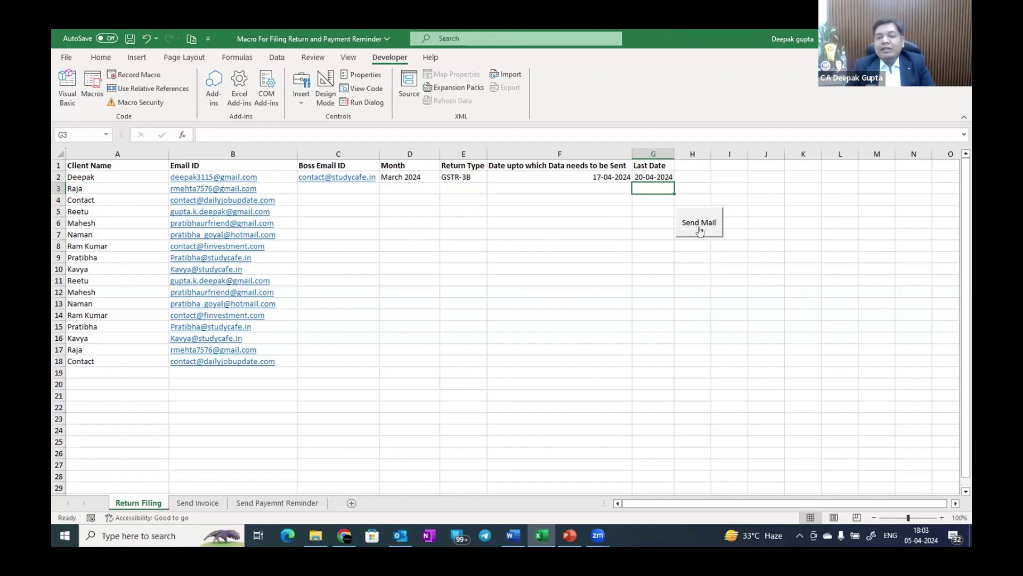
click(698, 224)
click(525, 318)
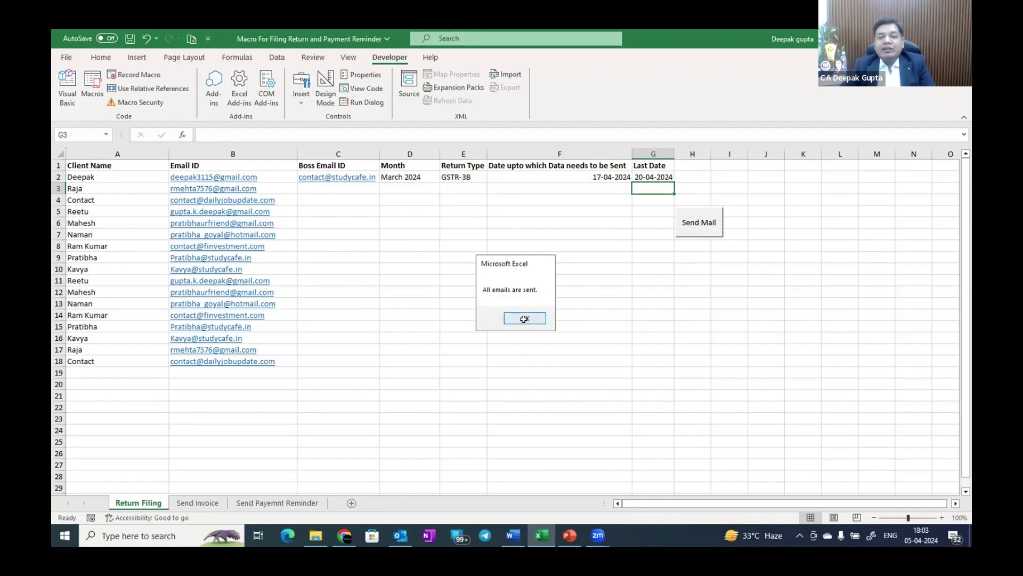
Step: Switch to Outlook, open a sent GSTR-3B email, mark its return type, period and both dates, and close it
key(alt+Tab)
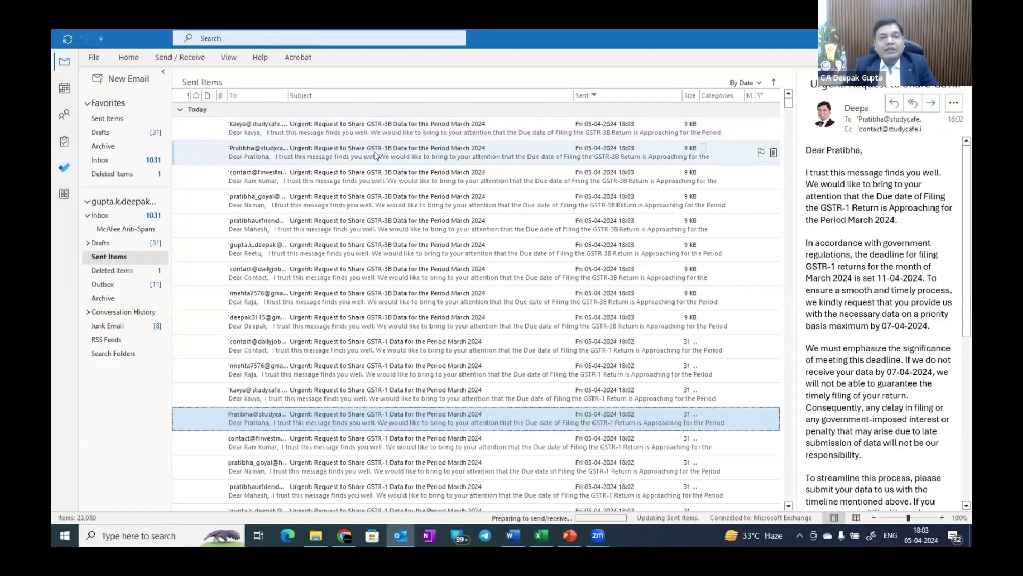
double_click(377, 154)
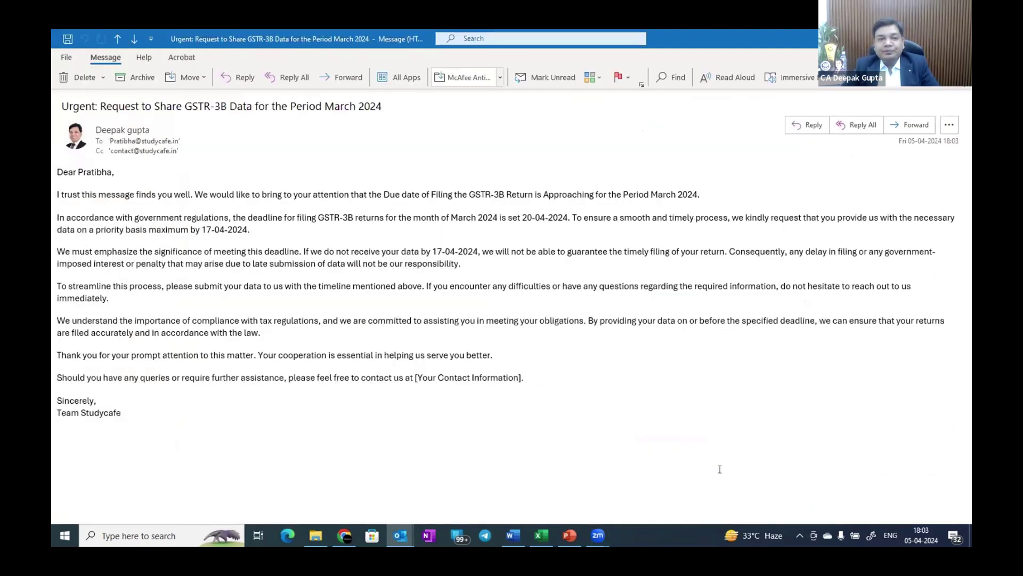
mouse_move(246, 98)
mouse_down()
mouse_move(170, 104)
mouse_move(188, 116)
mouse_up()
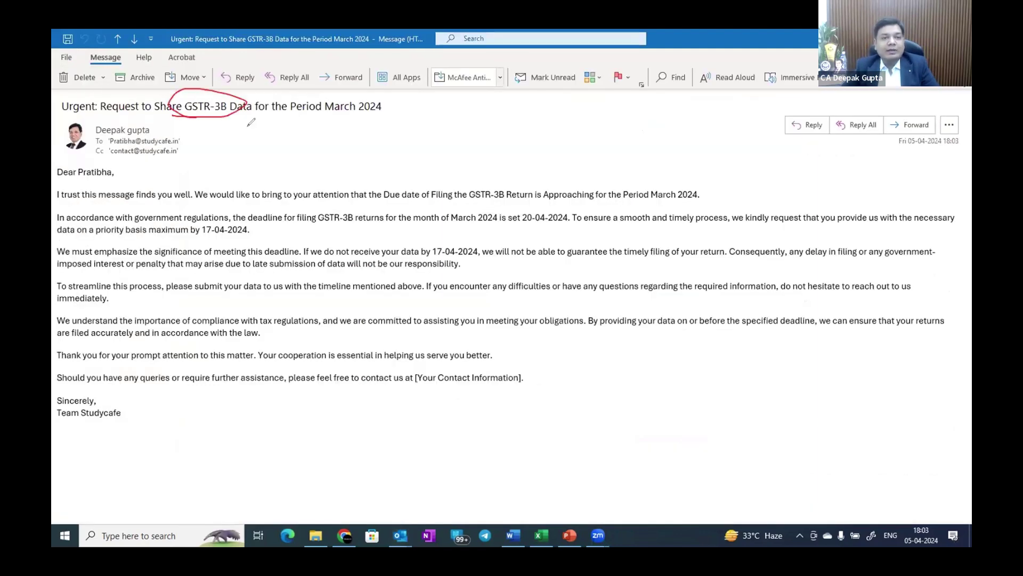
drag(309, 118, 415, 118)
drag(192, 238, 255, 238)
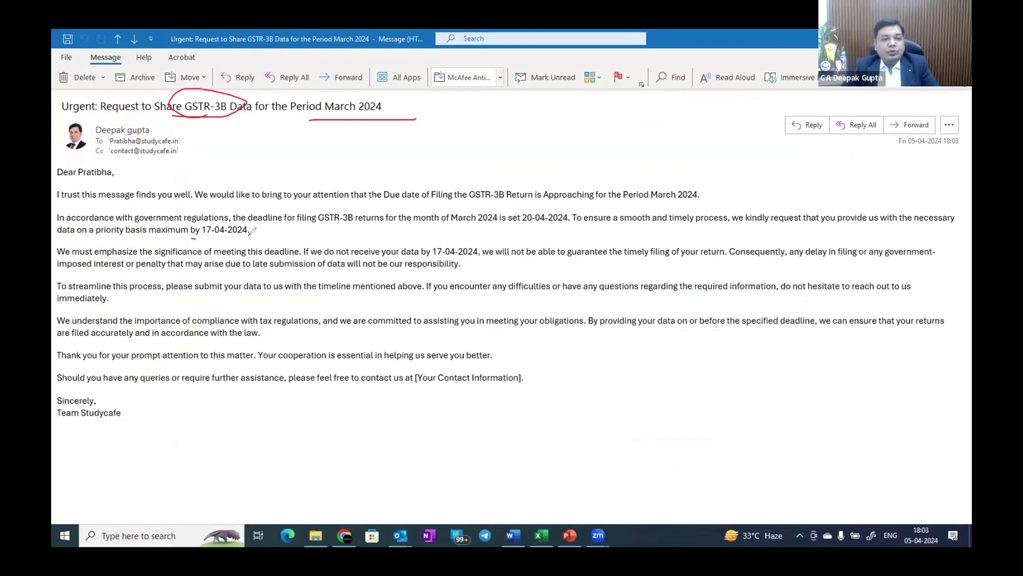
mouse_move(509, 221)
mouse_down()
mouse_move(578, 199)
mouse_move(513, 220)
mouse_move(526, 222)
mouse_up()
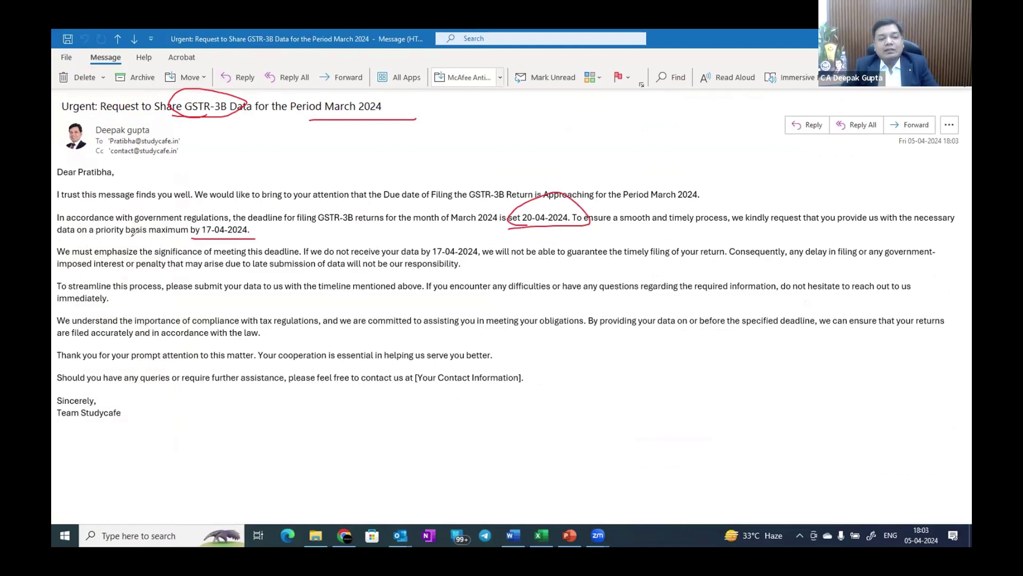
key(Escape)
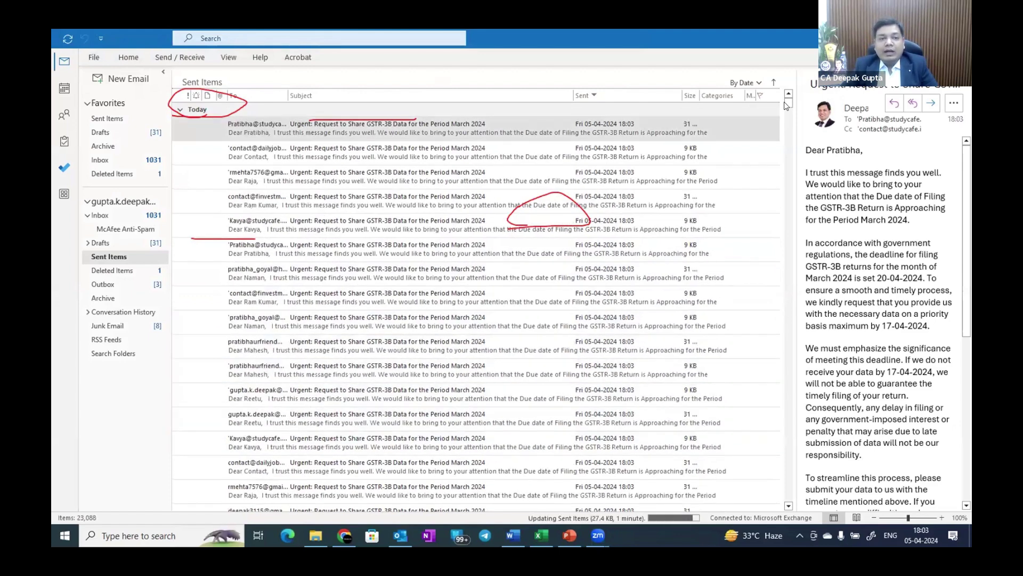
Step: Open an earlier GSTR-1 email from Sent Items to compare its details, and close it
scroll(324, 375, down, 3)
double_click(324, 375)
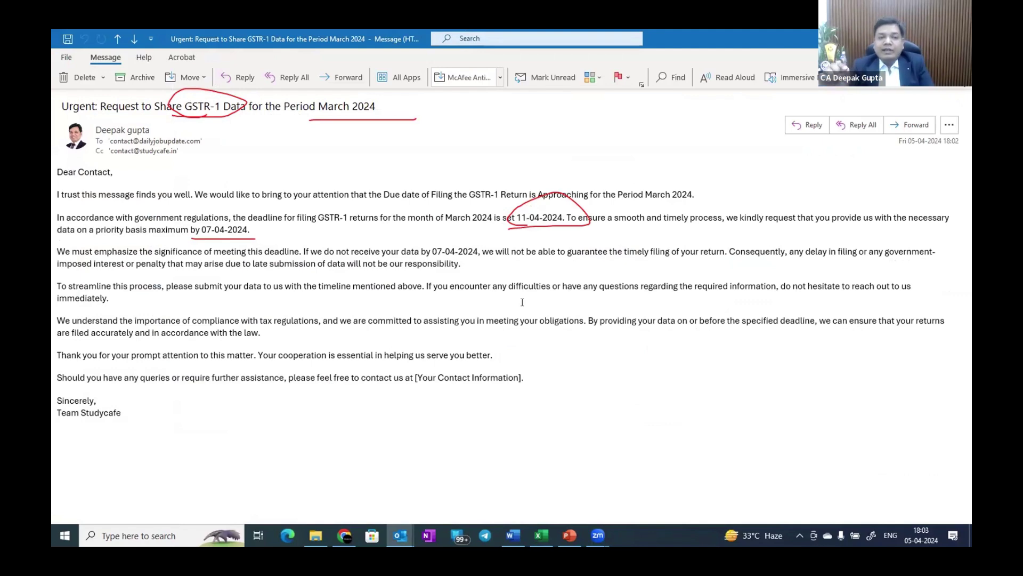
key(Escape)
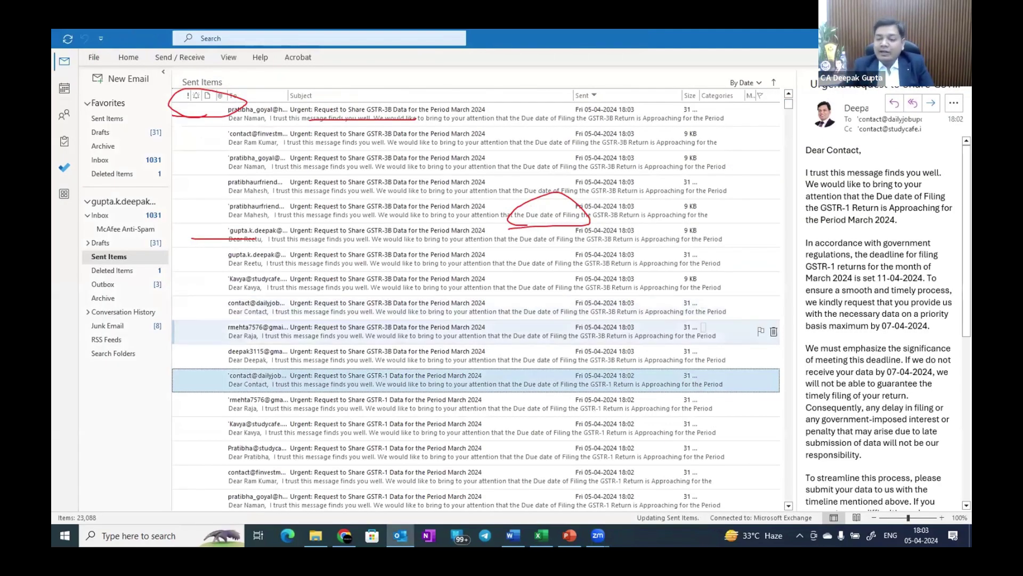
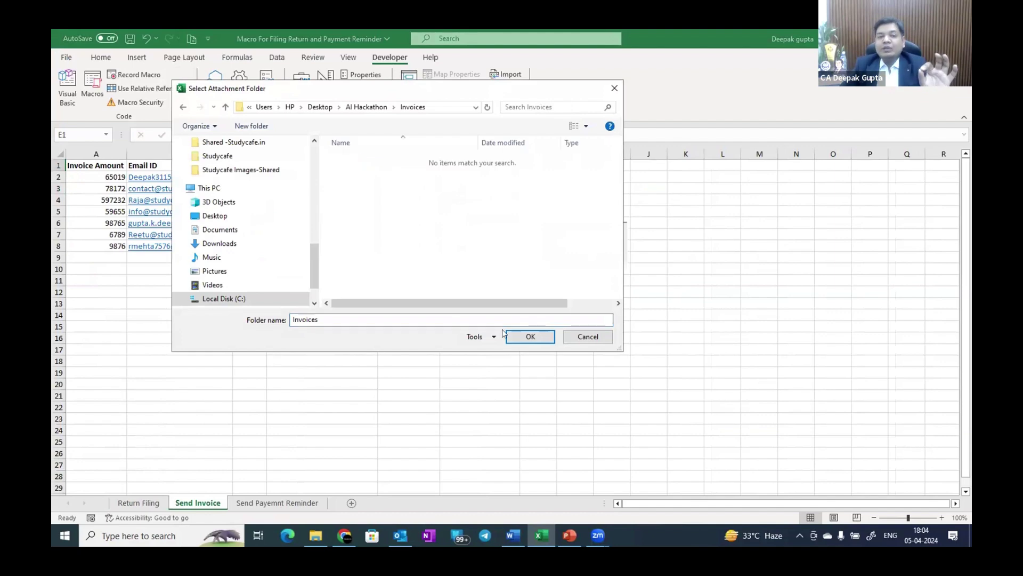
Step: Confirm Invoices as the attachment folder to send the invoice emails, and dismiss the completion message
click(525, 336)
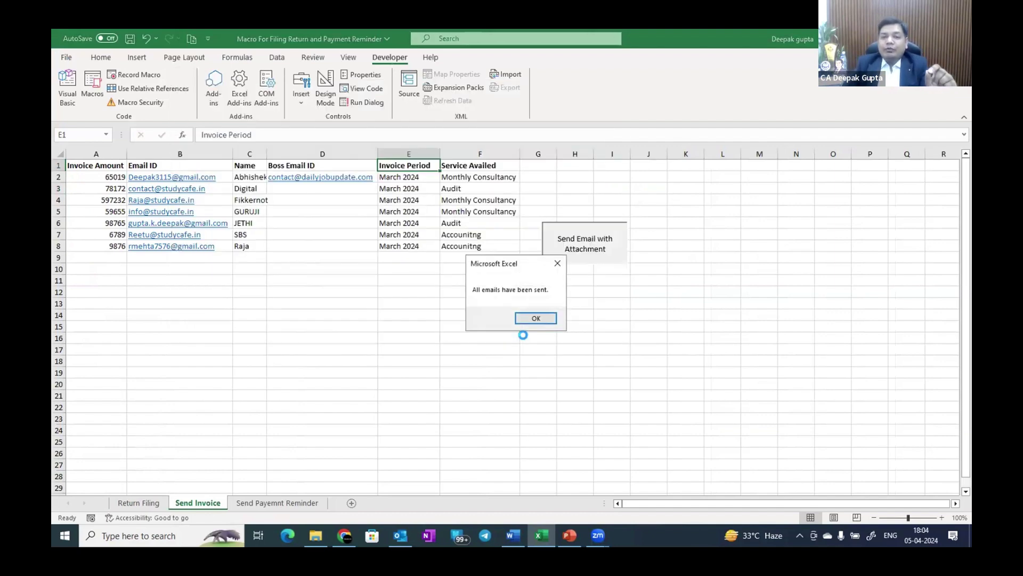
click(533, 316)
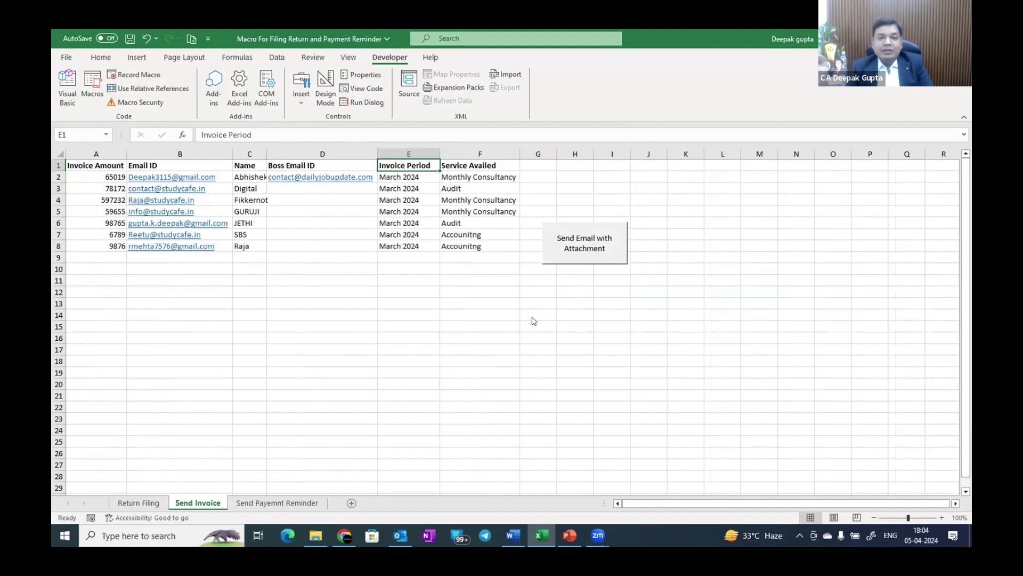
Step: Switch to Outlook's Sent Items, open the earliest new Monthly Consultancy invoice email for March 2024 and select its PDF attachment
key(alt+Tab)
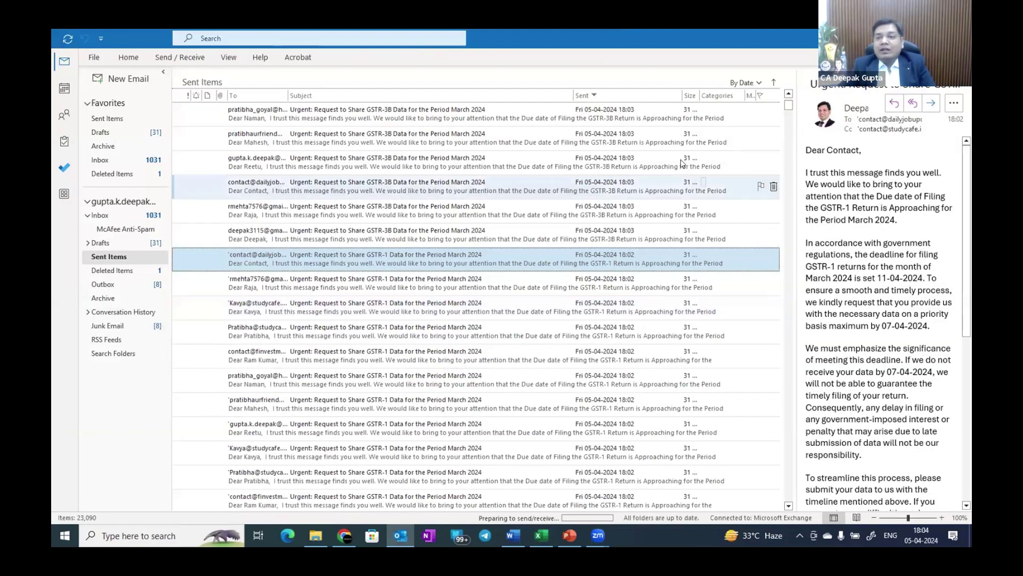
drag(789, 111, 790, 100)
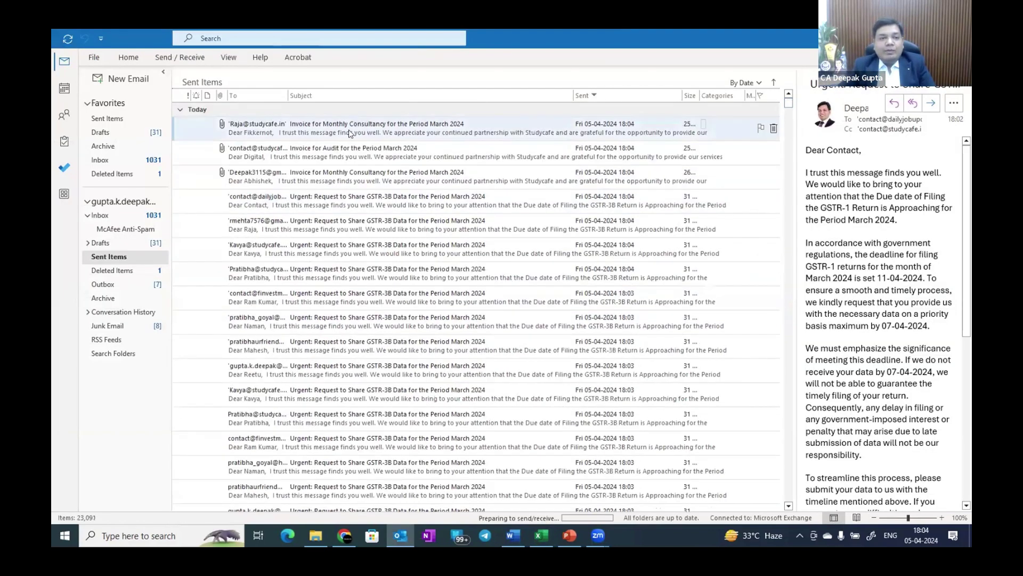
click(339, 167)
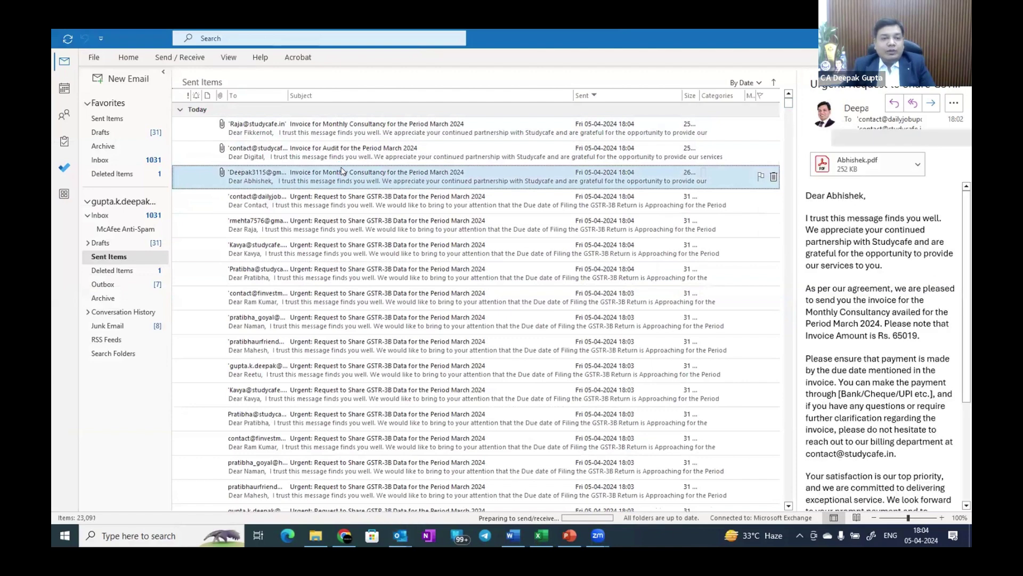
double_click(339, 171)
click(110, 168)
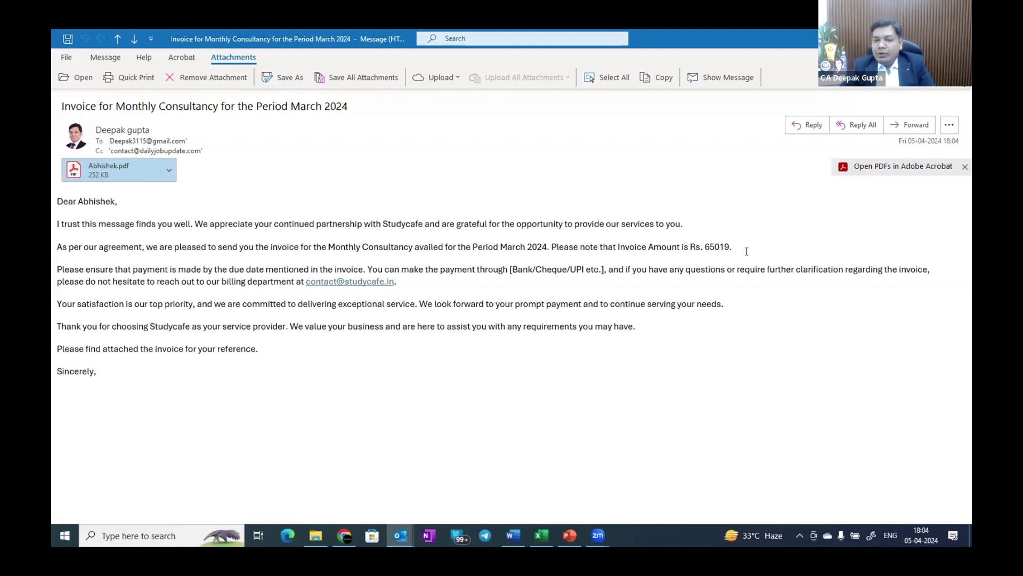
Step: Open the attached invoice PDF to view it, and close both the PDF and the email
double_click(117, 171)
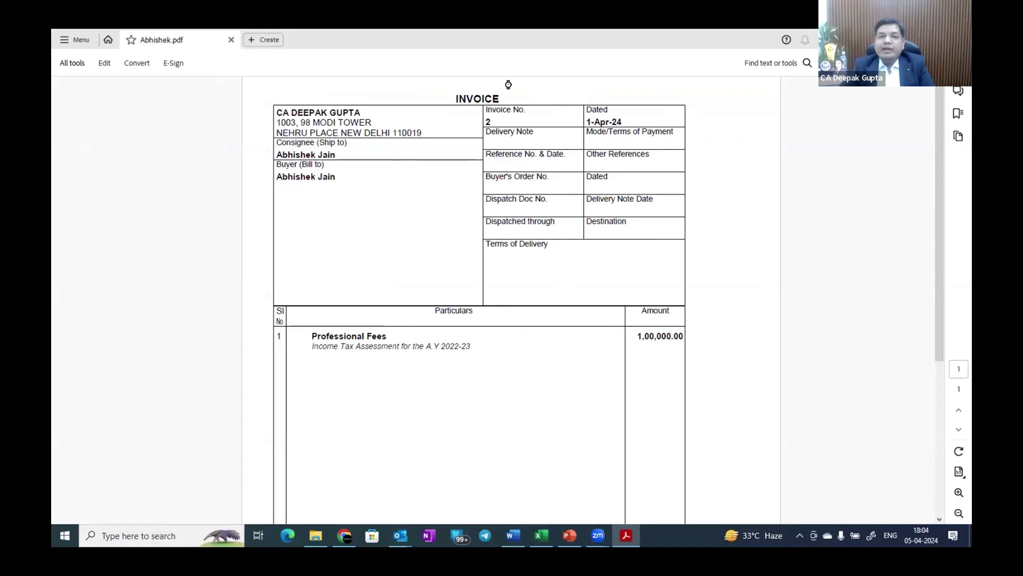
key(alt+F4)
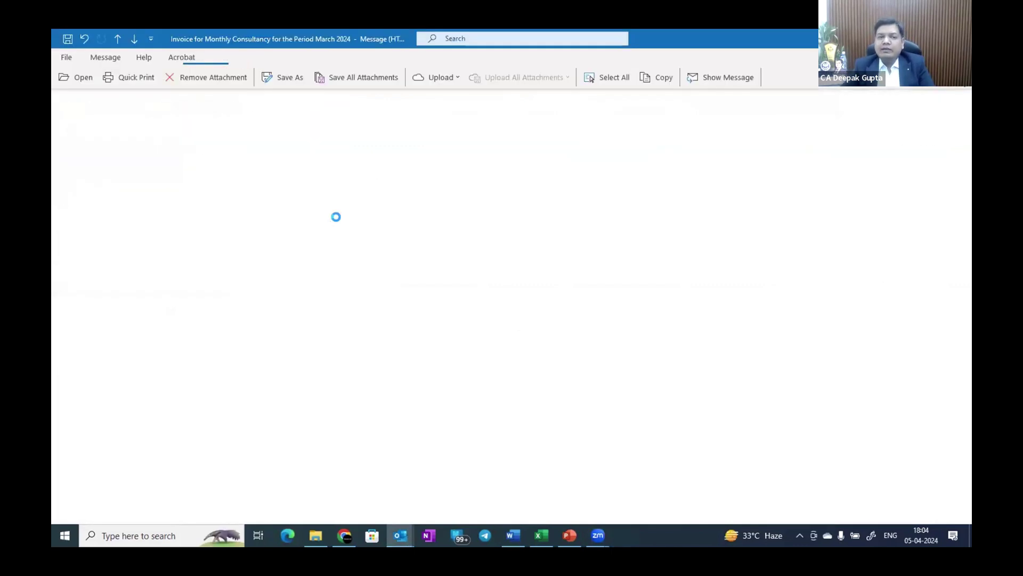
key(alt+F4)
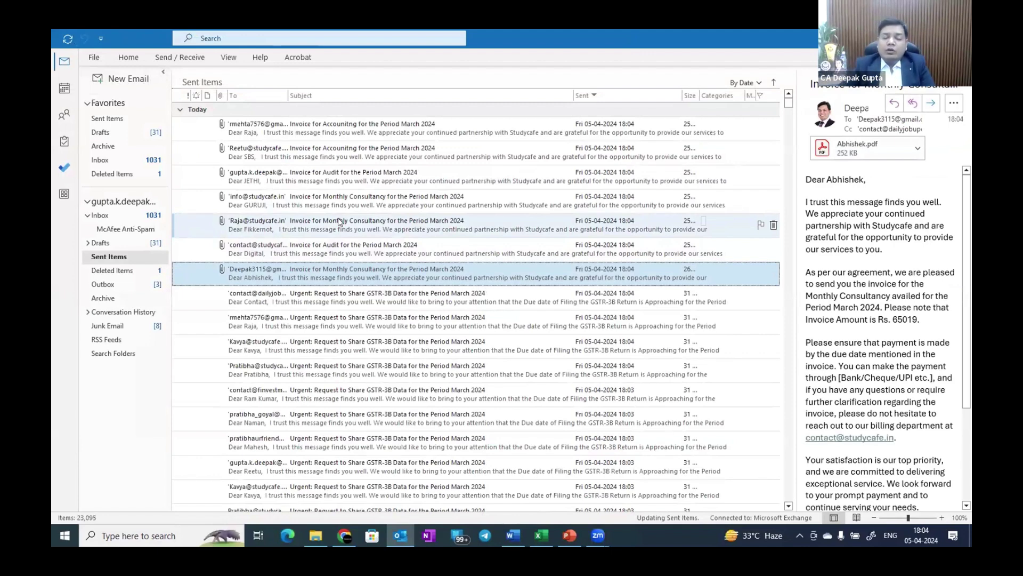
Step: Preview the sent Audit invoice email for March 2024 with the Digital.pdf attachment in Sent Items
click(334, 243)
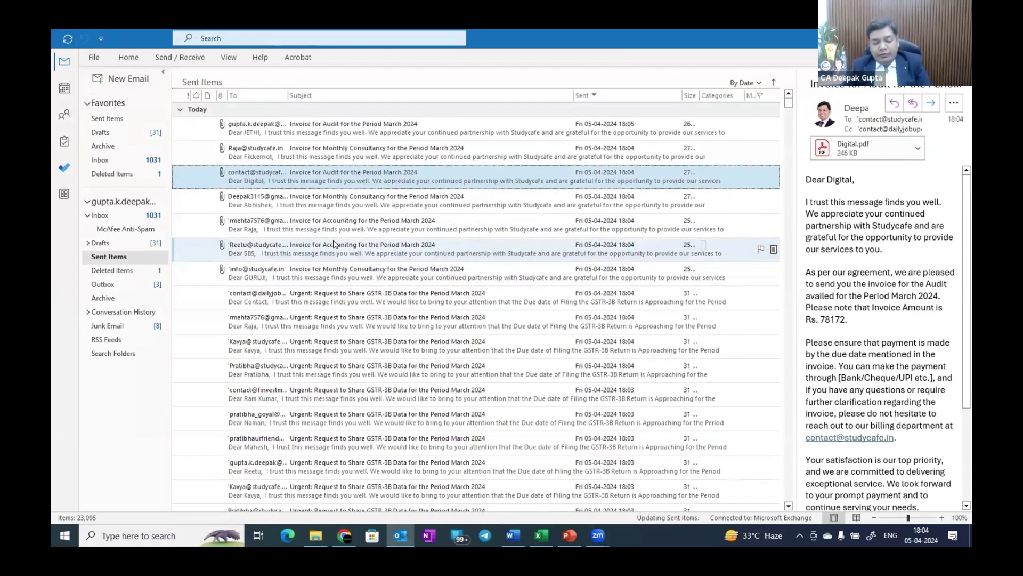
key(alt+Tab)
key(alt+Tab)
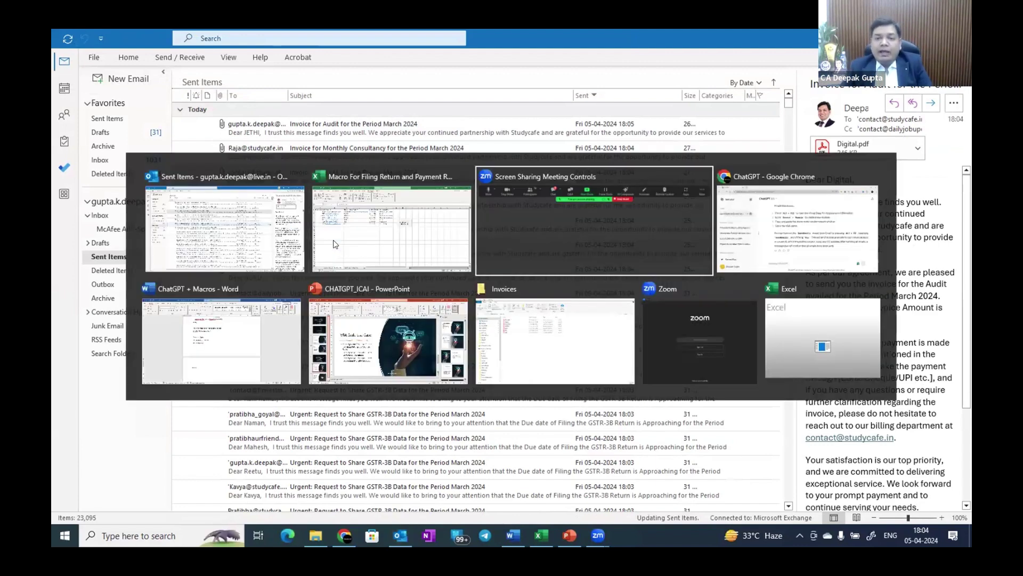
key(alt+shift+Tab)
key(alt+shift+Tab)
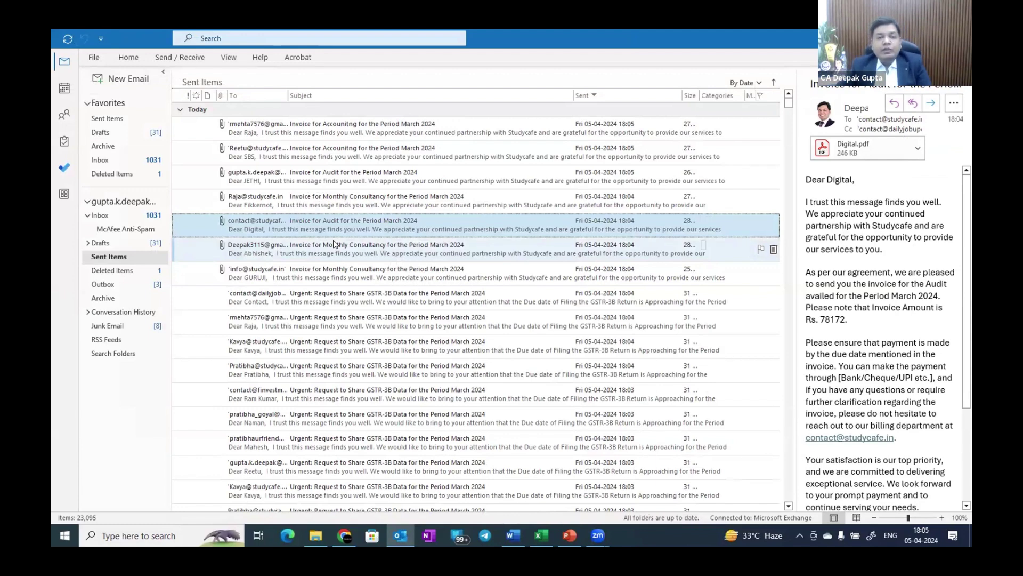
Step: Switch to the Invoices folder in File Explorer to view the invoice PDFs used as attachments
key(alt+Tab)
key(Down)
key(Left)
key(Right)
key(Right)
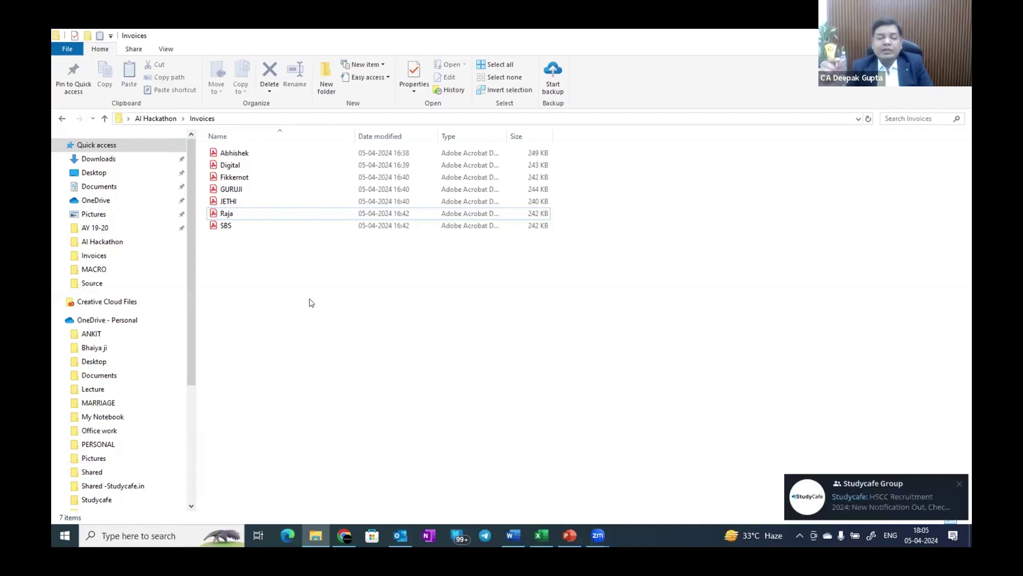
Step: Switch to the Excel workbook, send the reminder emails from the Send Payemnt Reminder sheet, and dismiss the completion message
key(alt+Tab)
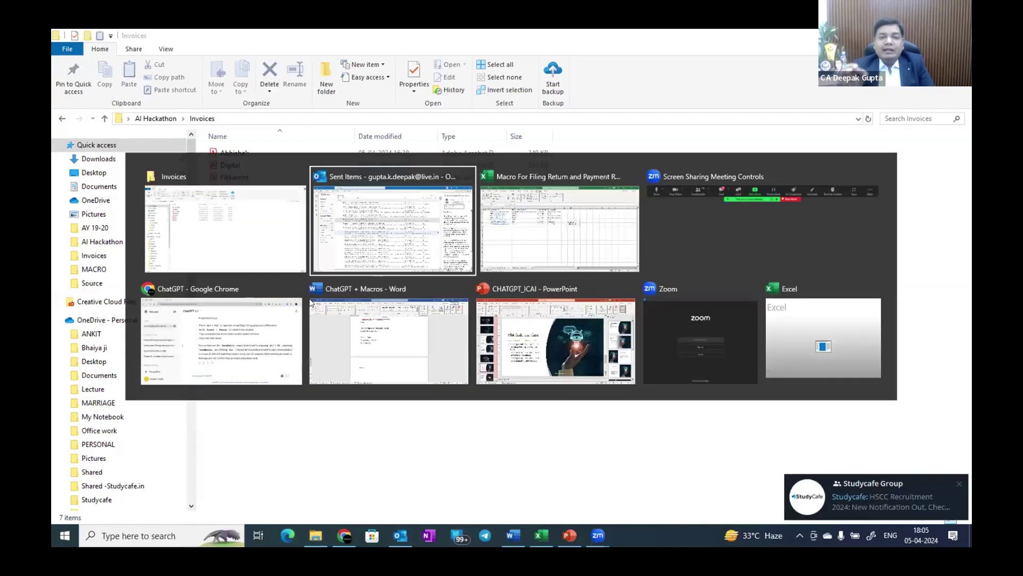
key(alt+Tab)
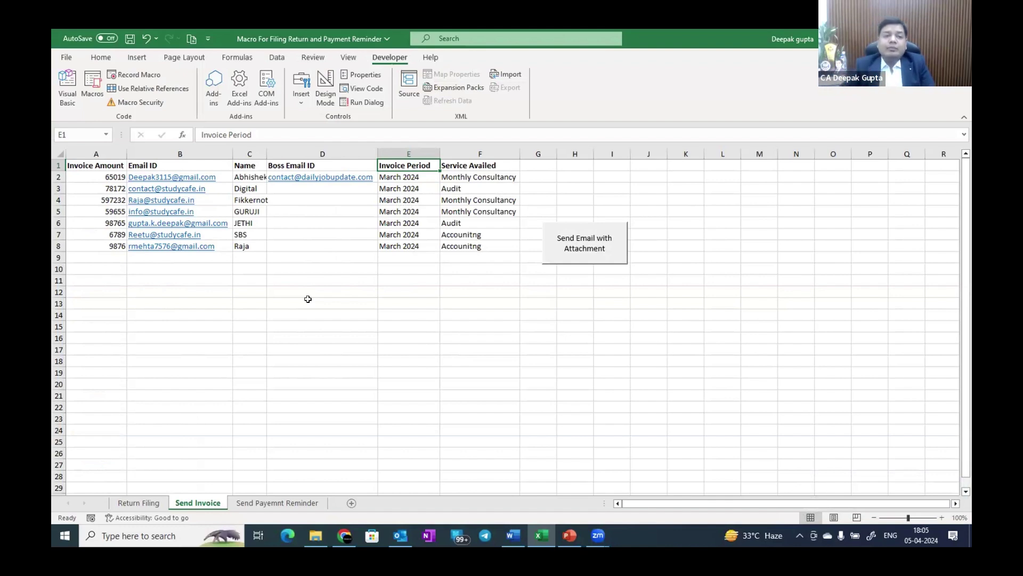
key(ctrl+Page_Down)
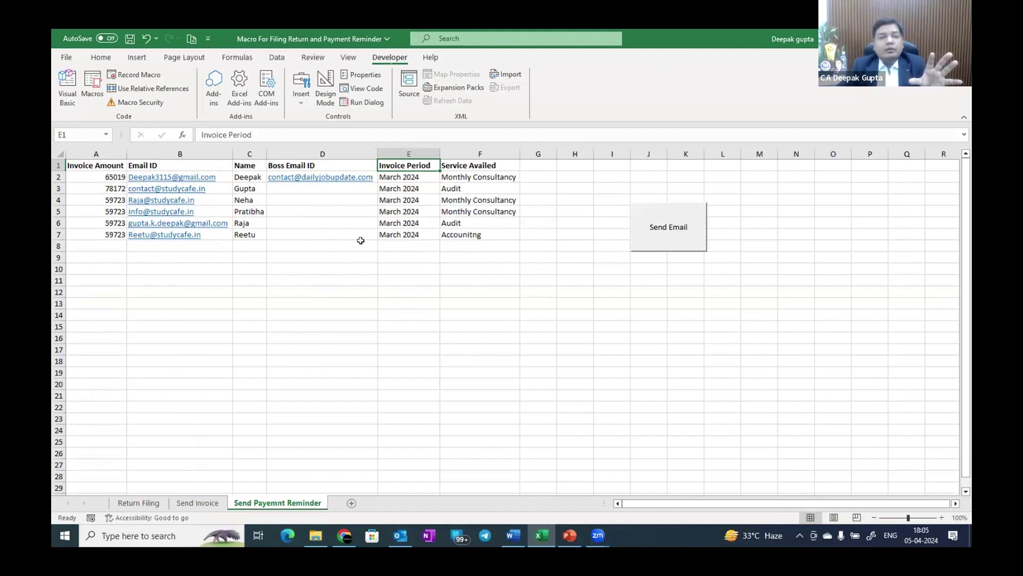
click(399, 212)
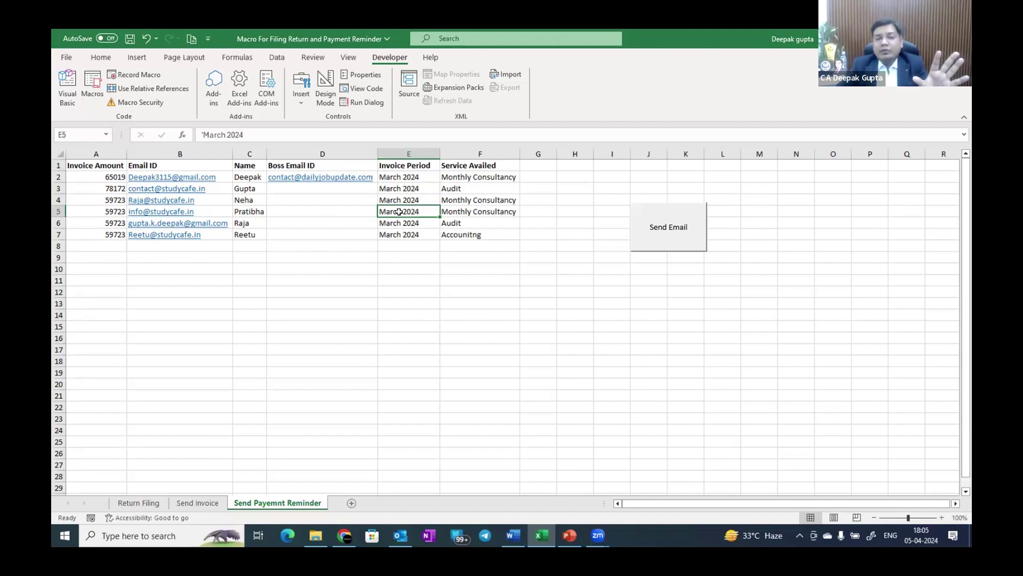
click(661, 233)
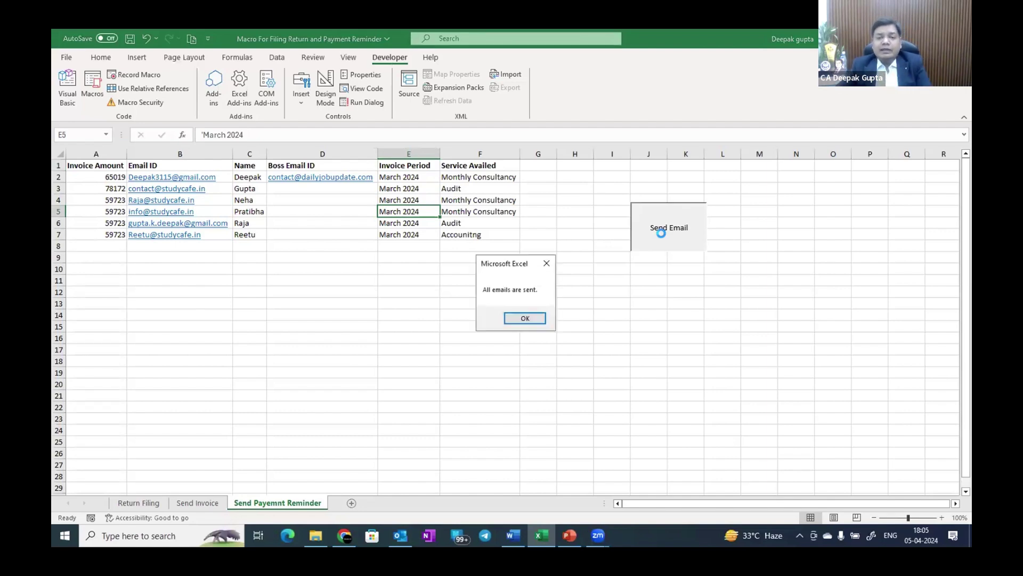
click(521, 318)
Step: Switch to the ChatGPT + Macros document in Word and copy the payment reminder macro prompt, from its first sentence through the [Your Email Address] line
key(alt+Tab)
key(alt+Down)
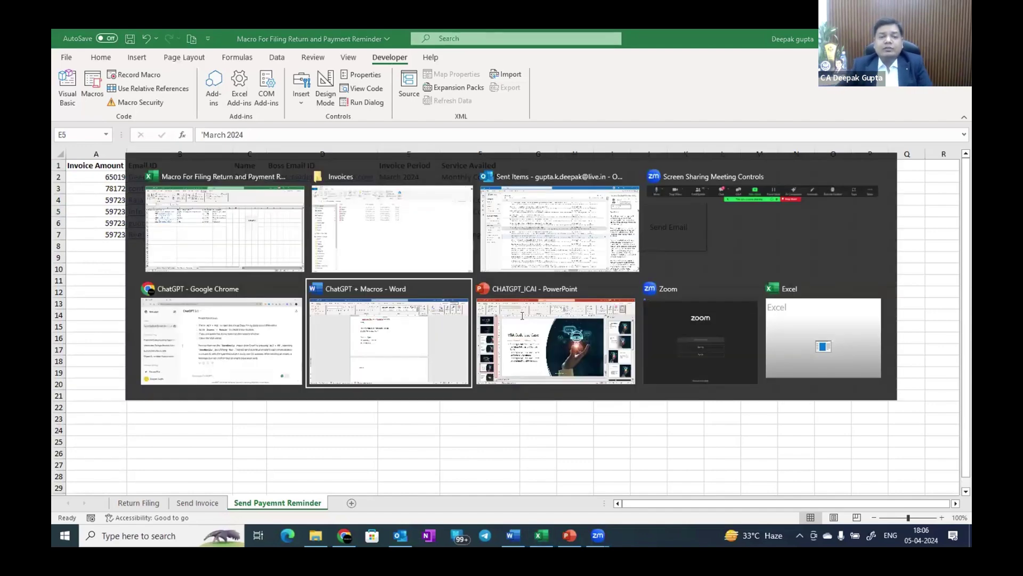
scroll(465, 301, down, 8)
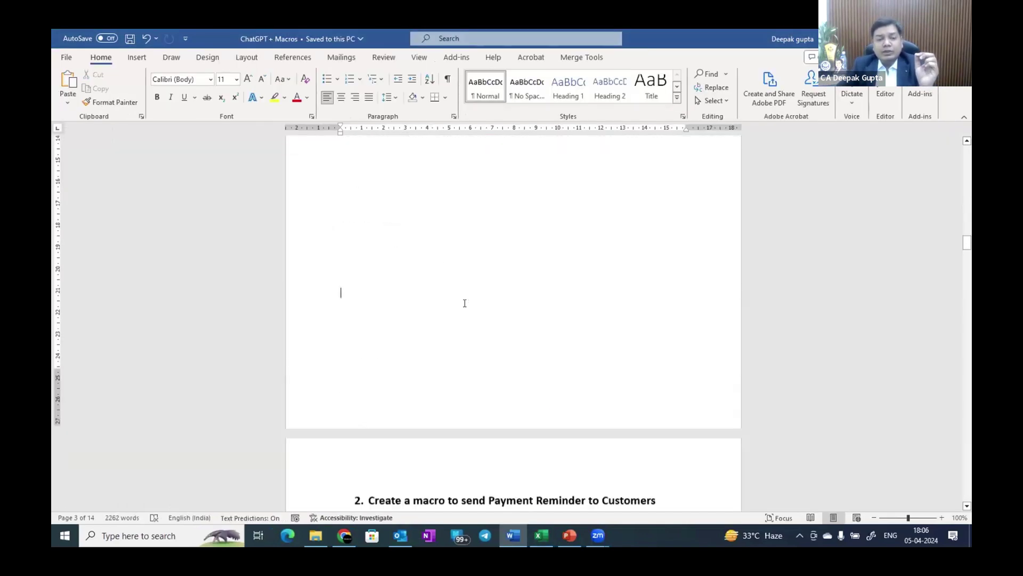
key(Page_Down)
key(Home)
key(shift+Down)
key(shift+Down)
key(shift+Down)
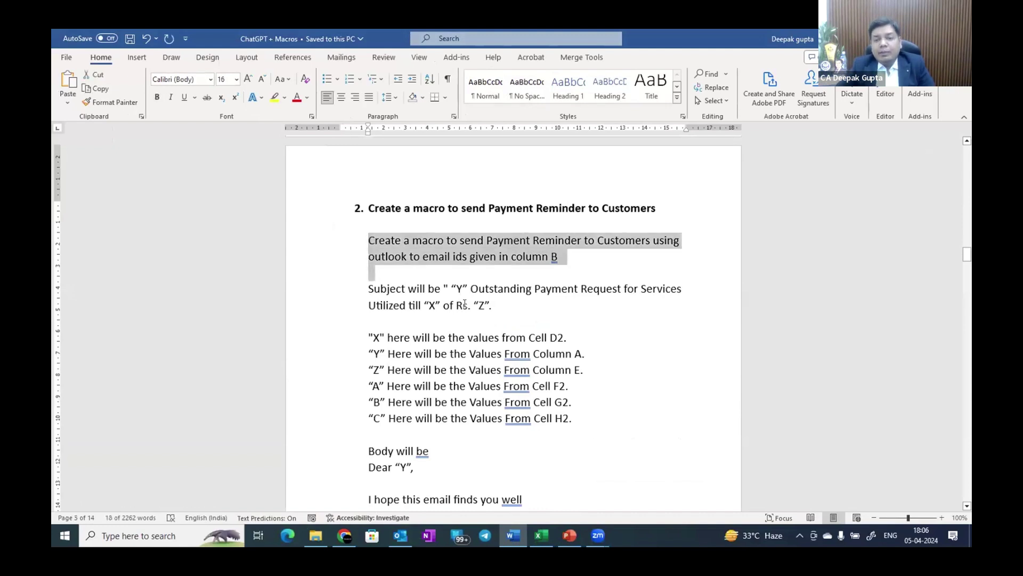
key(shift+Down)
key(shift+Down)
key(shift+Down)
key(shift+Down)
key(shift+Down)
key(shift+Down)
key(shift+Down)
key(shift+Down)
key(shift+Down)
key(shift+Down)
key(shift+Down)
key(shift+Down)
key(shift+Down)
key(shift+Down)
key(shift+Down)
key(shift+Down)
key(shift+Down)
key(shift+Down)
key(shift+Down)
key(shift+Down)
key(shift+Down)
key(shift+Down)
key(shift+Down)
key(shift+Down)
key(shift+Down)
key(shift+Down)
key(shift+Down)
key(shift+Down)
key(shift+Down)
key(shift+Down)
key(shift+Down)
key(shift+Down)
key(shift+Down)
key(shift+Down)
key(shift+Down)
key(shift+Down)
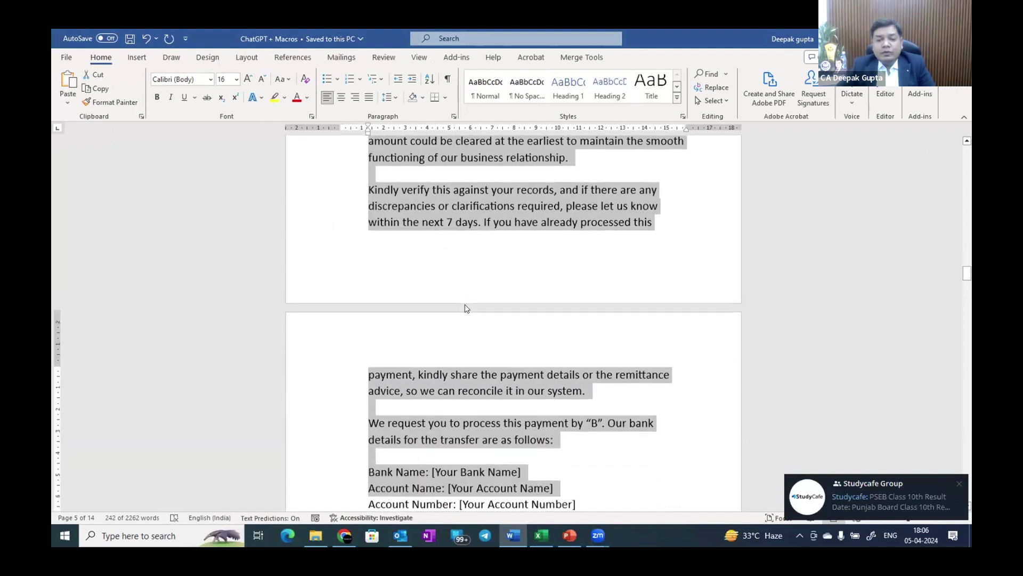
key(shift+Down)
key(shift+Down)
key(shift+Down)
key(shift+Down)
key(shift+Down)
key(shift+Down)
key(shift+Down)
key(shift+Down)
key(shift+Down)
key(shift+Down)
key(shift+Down)
key(shift+Down)
key(shift+Down)
key(shift+Down)
key(shift+Down)
key(shift+Down)
key(shift+Down)
key(shift+Down)
key(shift+Down)
key(shift+Down)
key(shift+Down)
key(shift+Down)
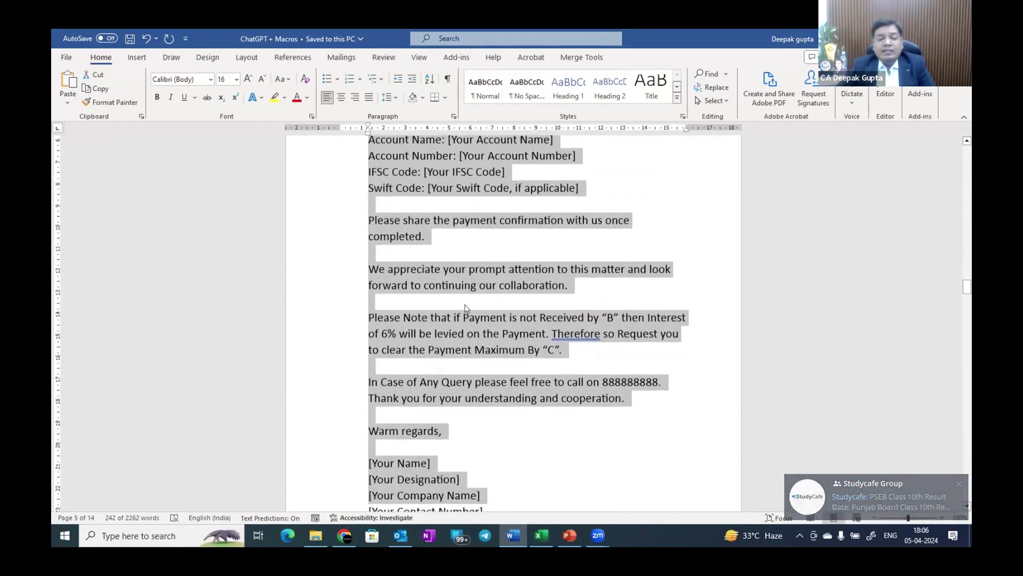
key(shift+Down)
key(shift+Down)
scroll(465, 308, down, 3)
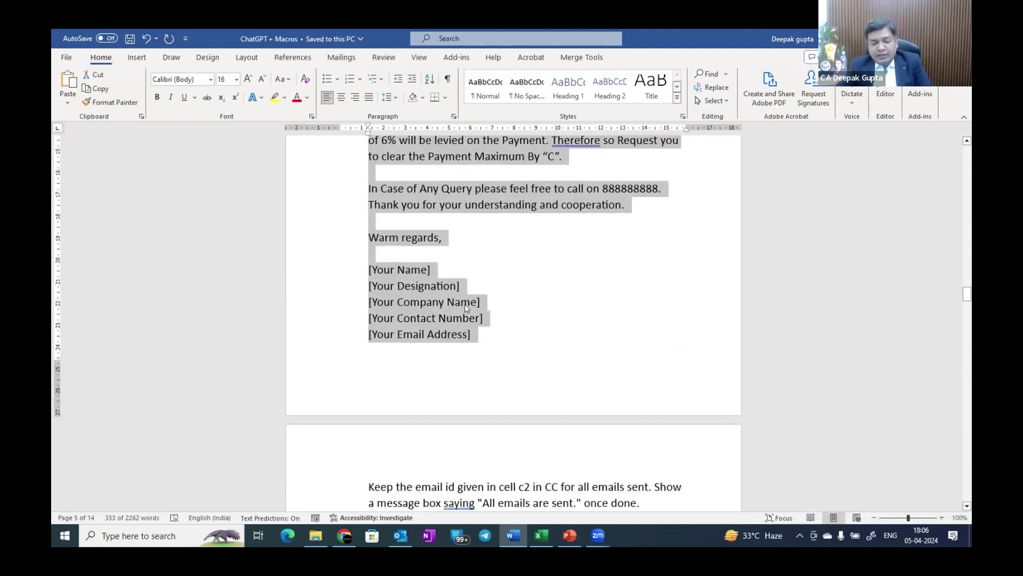
Step: Switch to ChatGPT in Chrome and submit the copied payment reminder prompt in the open chat
key(alt+Tab)
key(alt+Tab)
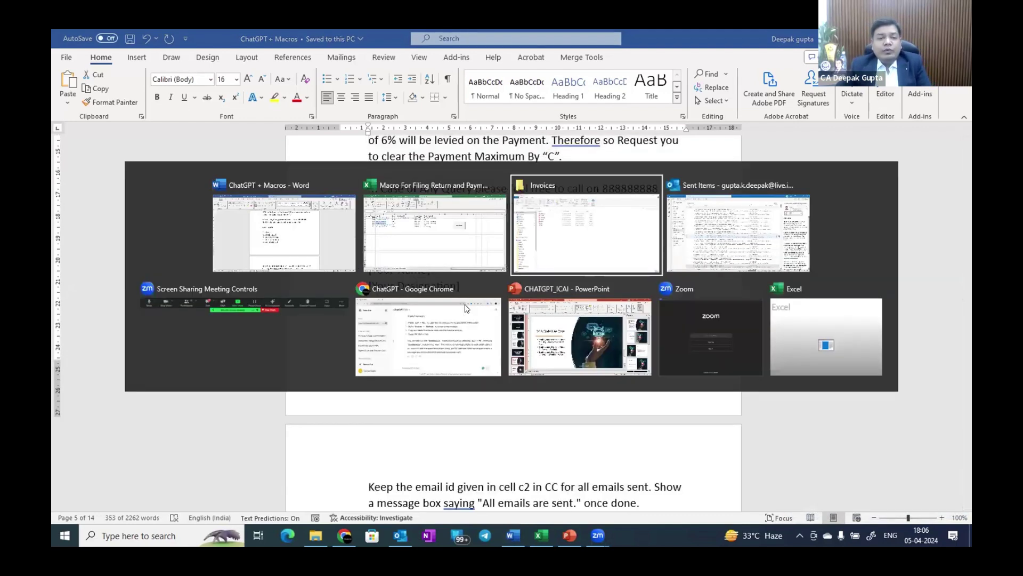
key(alt+Tab)
key(alt+Tab)
key(alt+Tab)
key(alt+Tab)
key(Up)
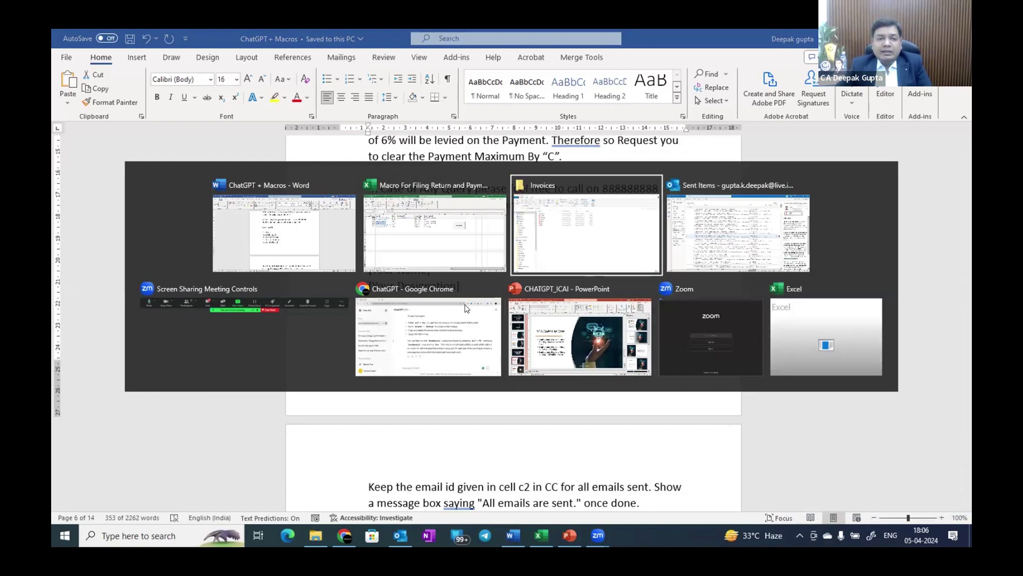
key(Down)
key(Left)
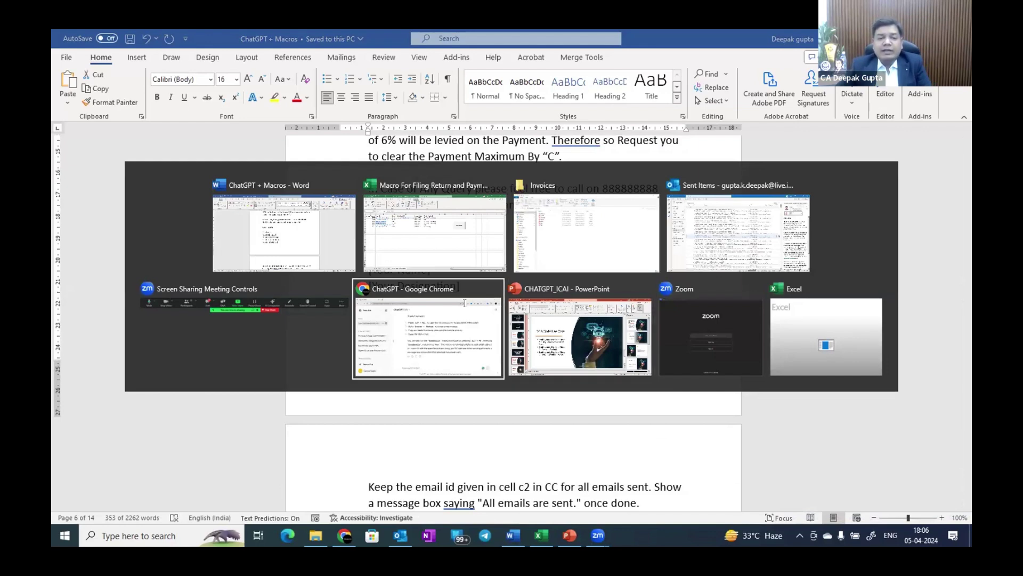
key(Return)
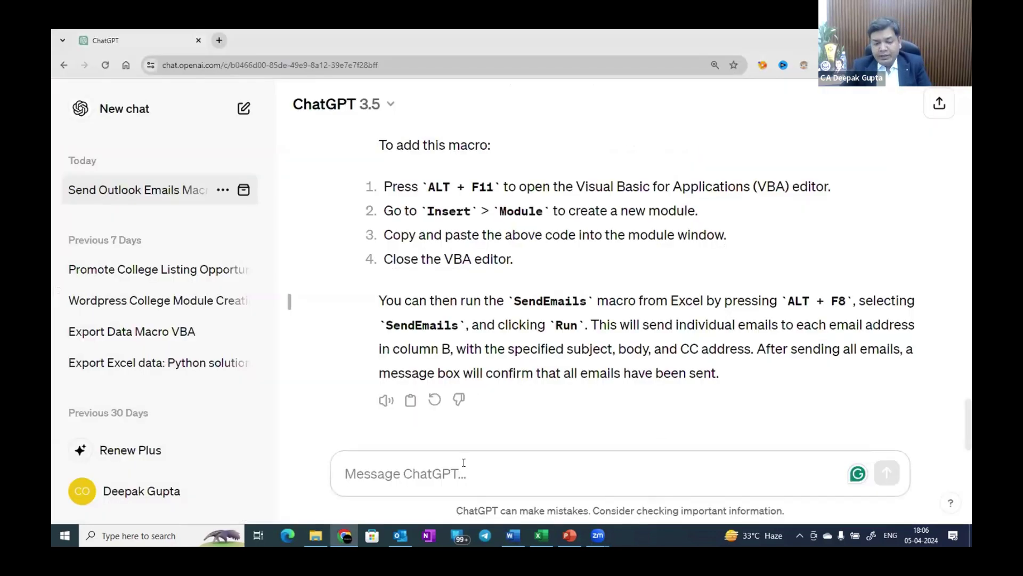
key(ctrl+v)
key(Return)
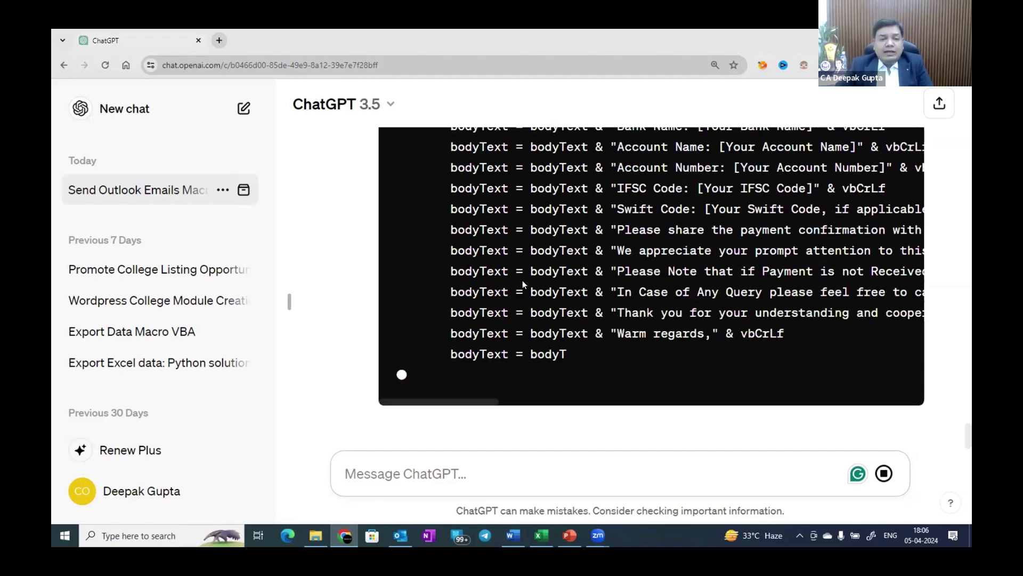
Step: Switch back to the Word document and review the SendPaymentReminder macro code below the prompt
key(alt+Tab)
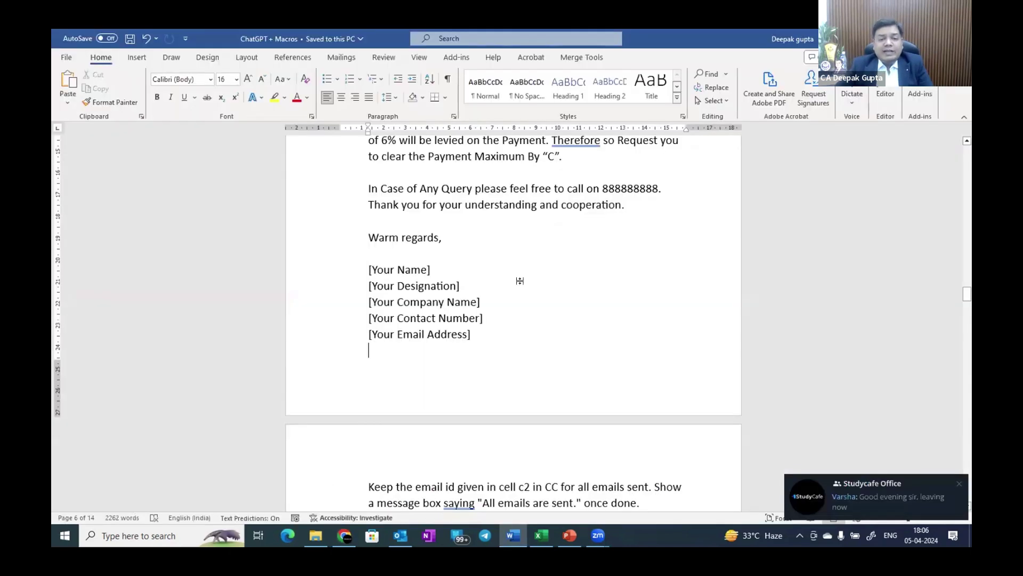
scroll(520, 280, down, 3)
scroll(521, 279, down, 6)
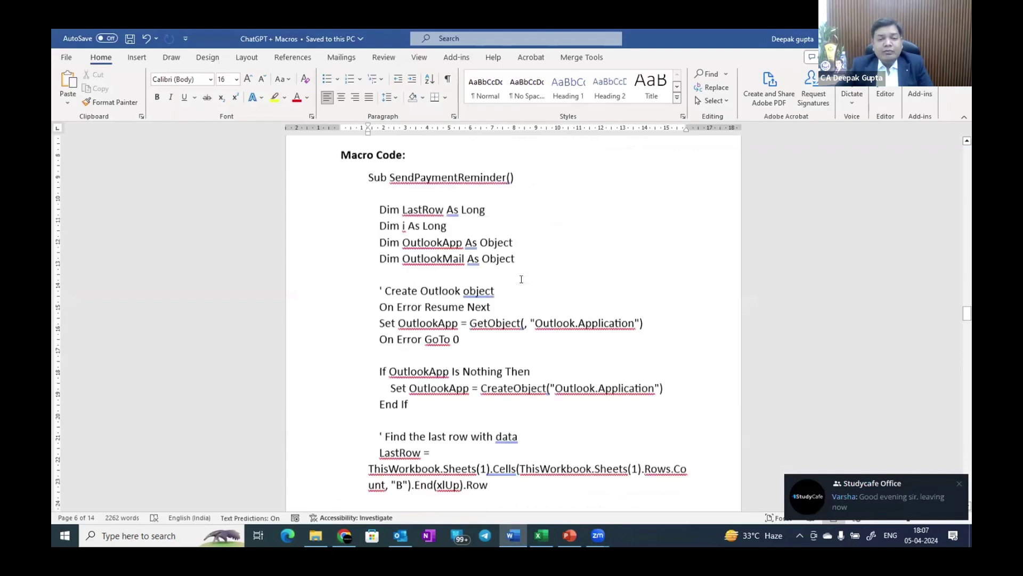
scroll(522, 281, down, 7)
Step: Switch to the Excel workbook, view its code in the Visual Basic editor and its list of macros, and close both
key(alt+Tab)
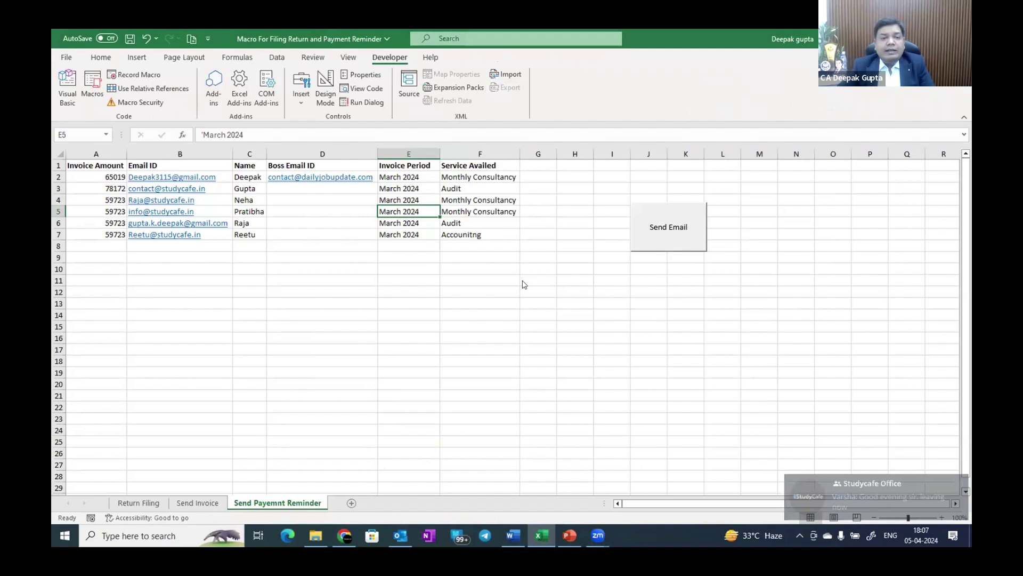
key(alt+F11)
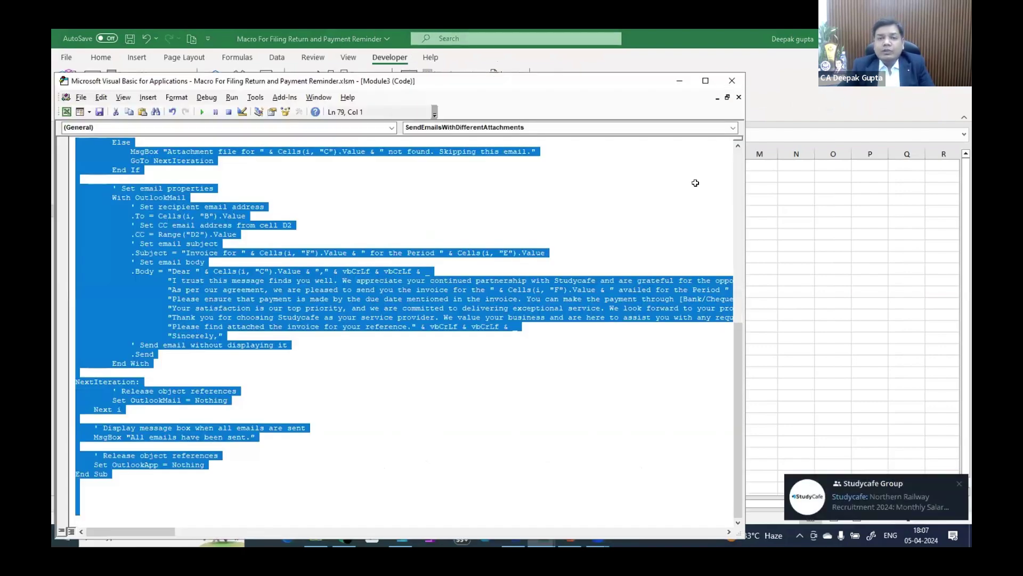
click(732, 81)
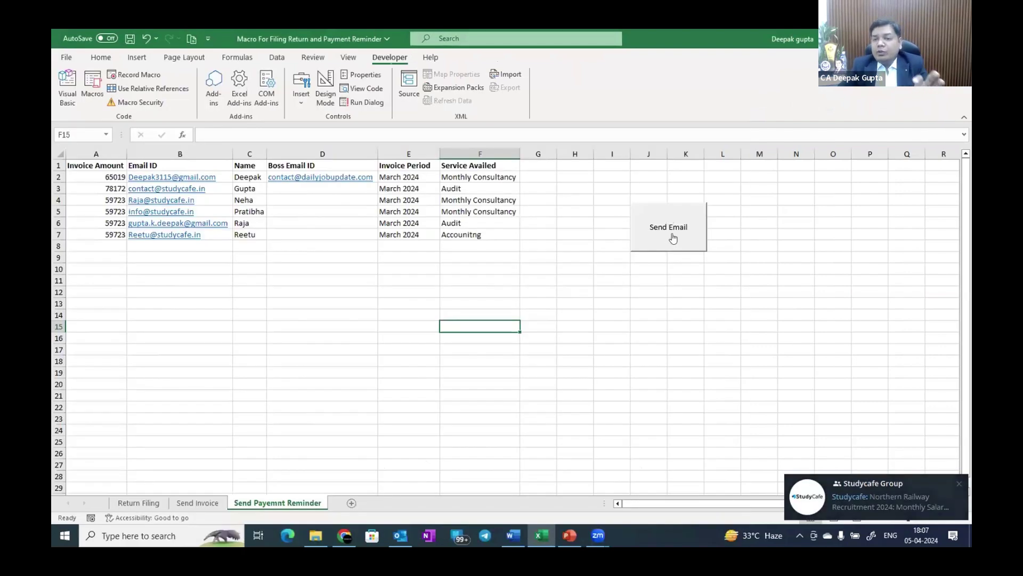
click(94, 81)
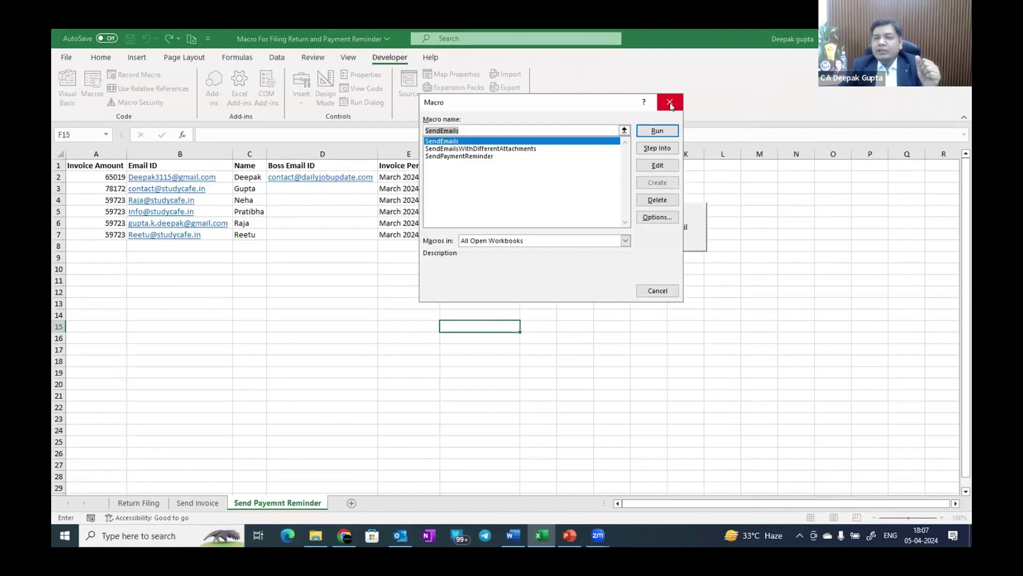
key(Escape)
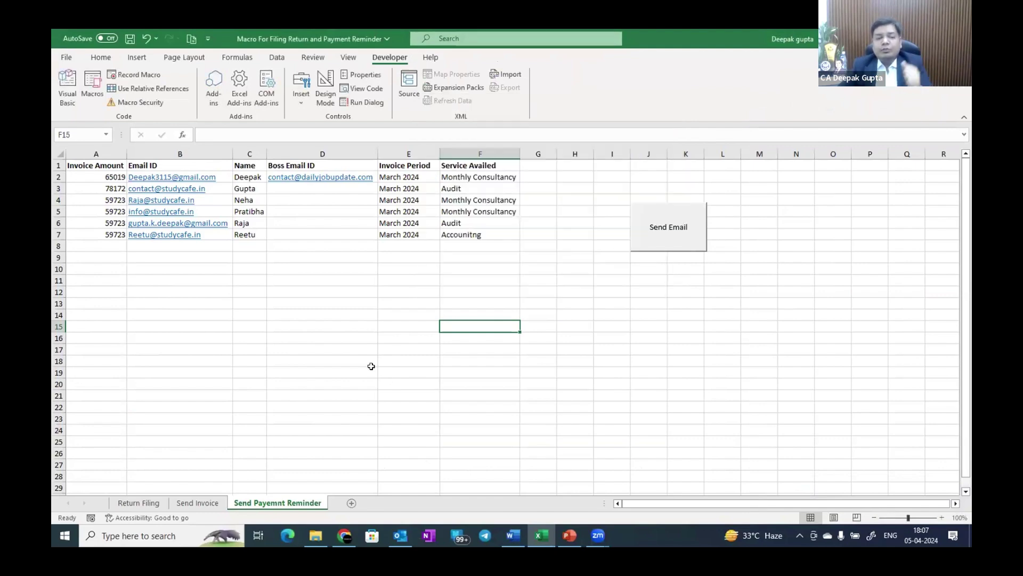
Step: View the Send Invoice sheet, check ChatGPT's payment reminder macro instructions, and return to the Send Payemnt Reminder sheet in Excel
click(371, 368)
key(ctrl+Page_Up)
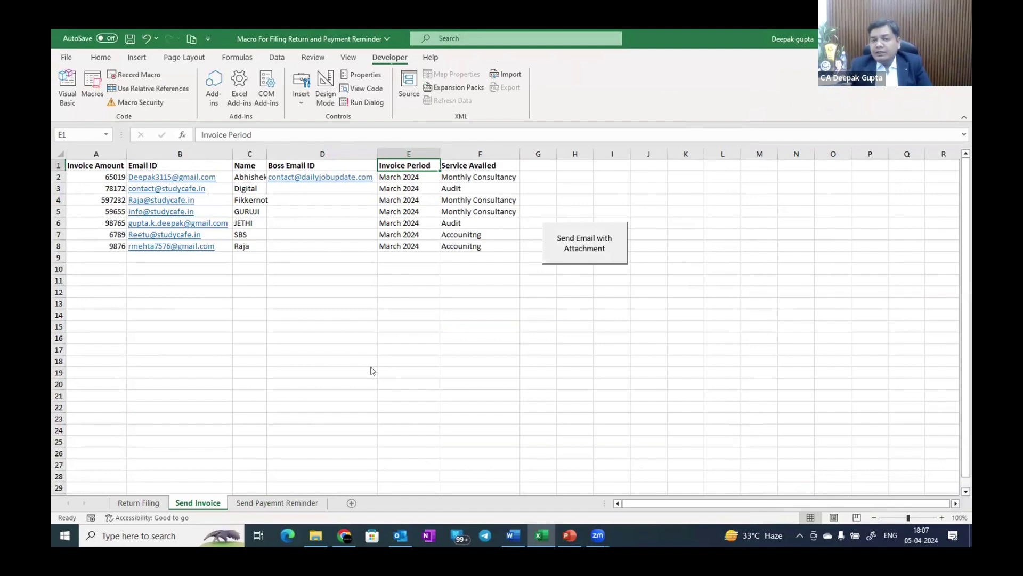
key(alt+Tab)
key(alt+Tab)
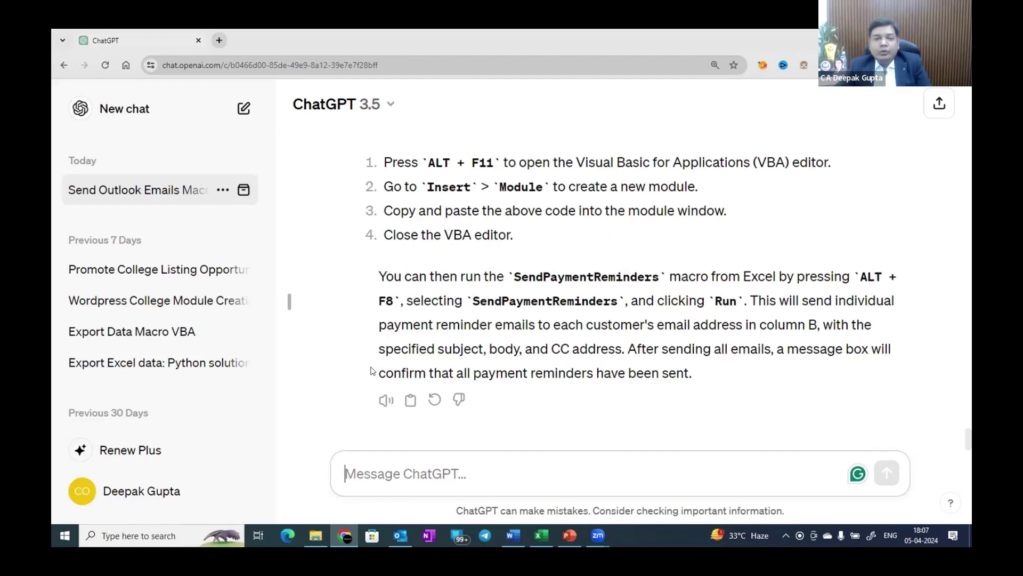
key(alt+Tab)
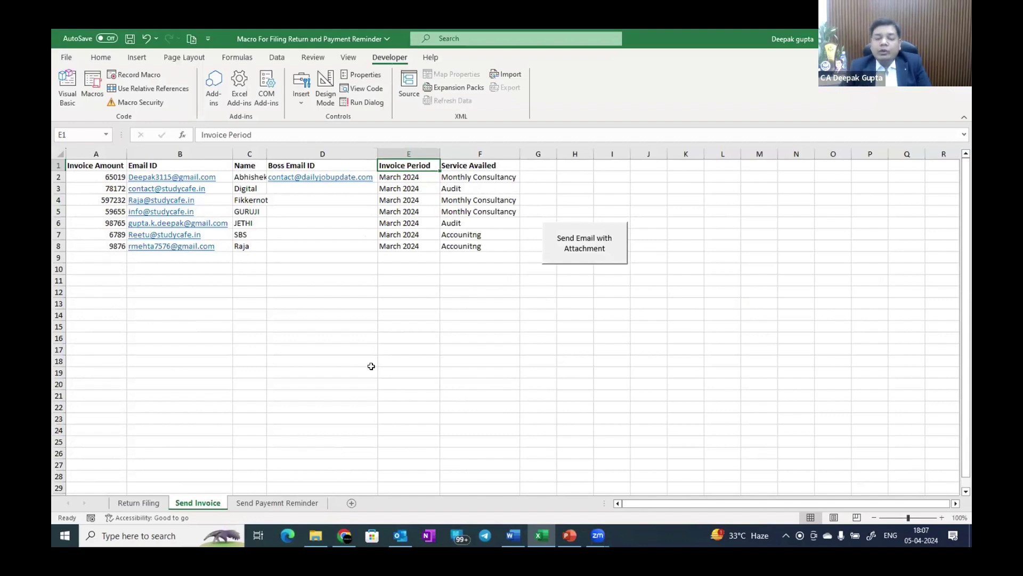
key(ctrl+Page_Down)
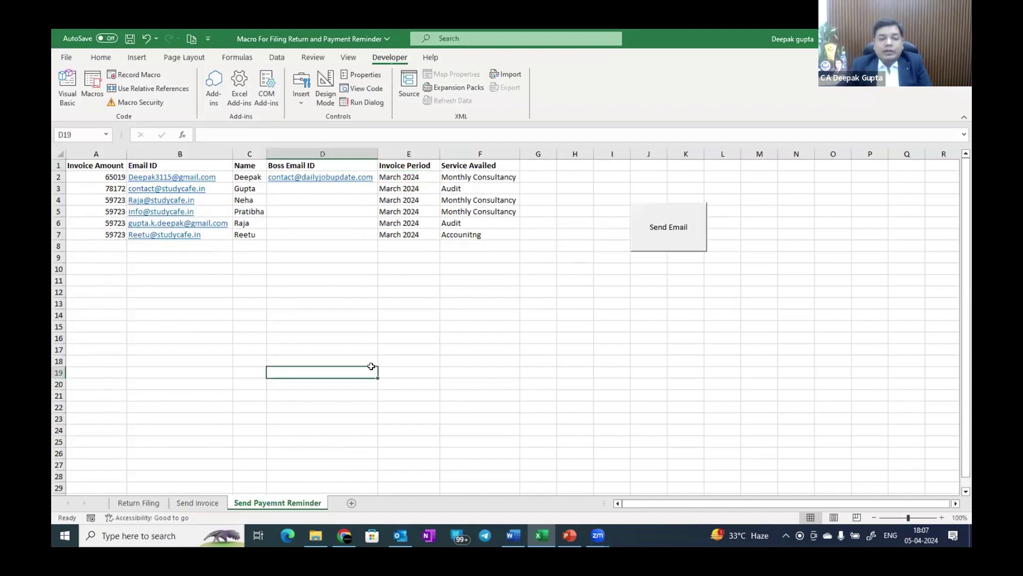